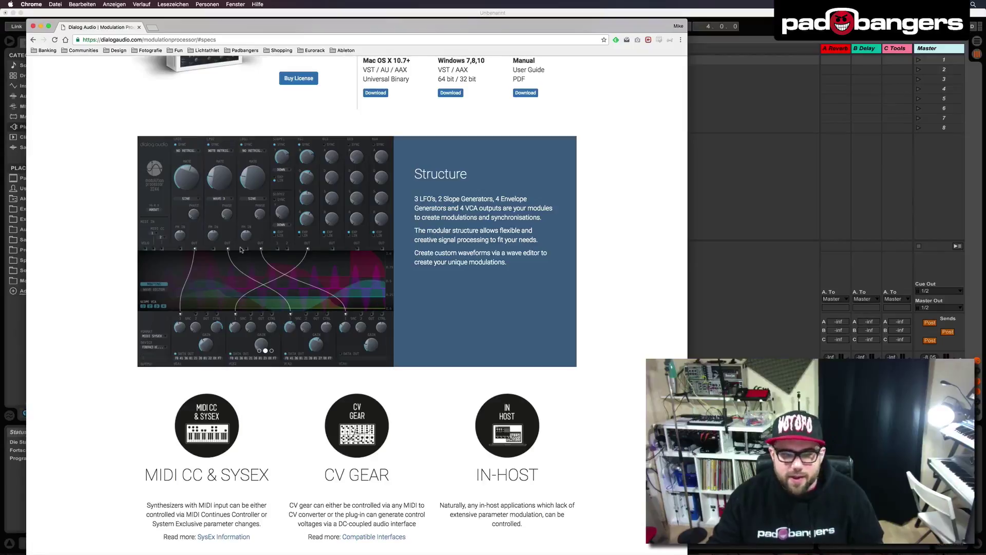
Look over the plug-in's Structure section on its product page, and minimise the browser to switch to Ableton Live
scroll(228, 404, down, 2)
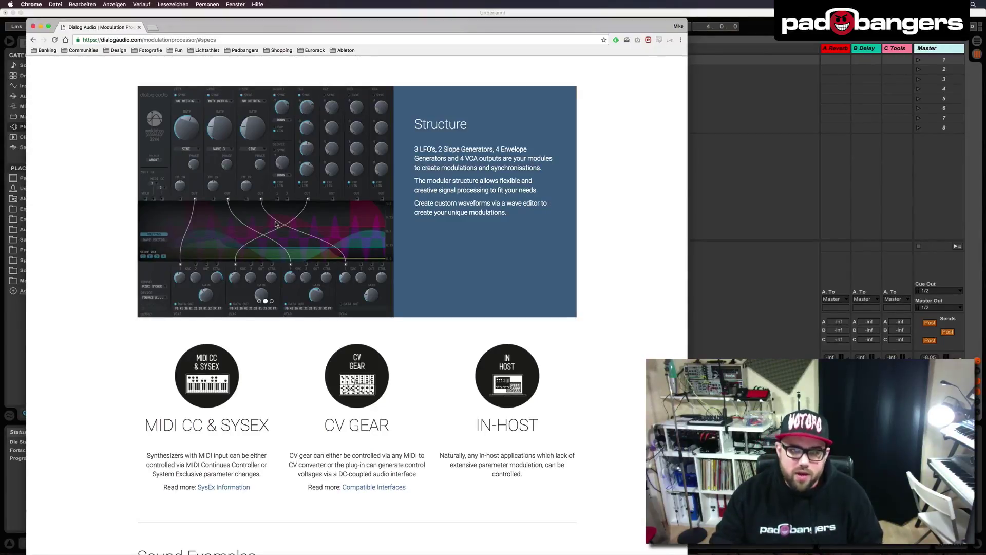
click(41, 26)
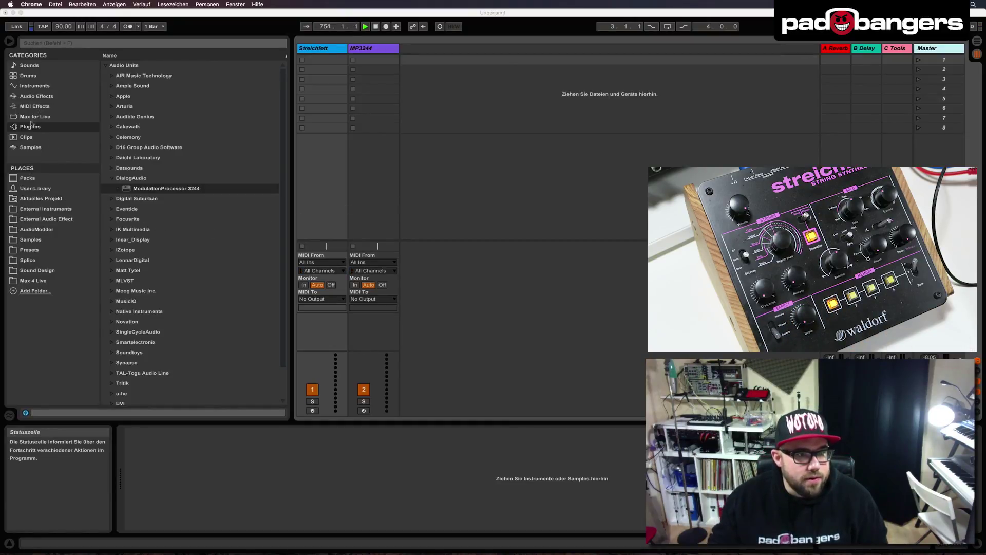
Load an External Instrument onto the Streichfett track
click(36, 88)
click(34, 86)
click(158, 107)
double_click(159, 107)
Set the External Instrument's MIDI output to Streichfett and its audio input to 5/6
click(160, 450)
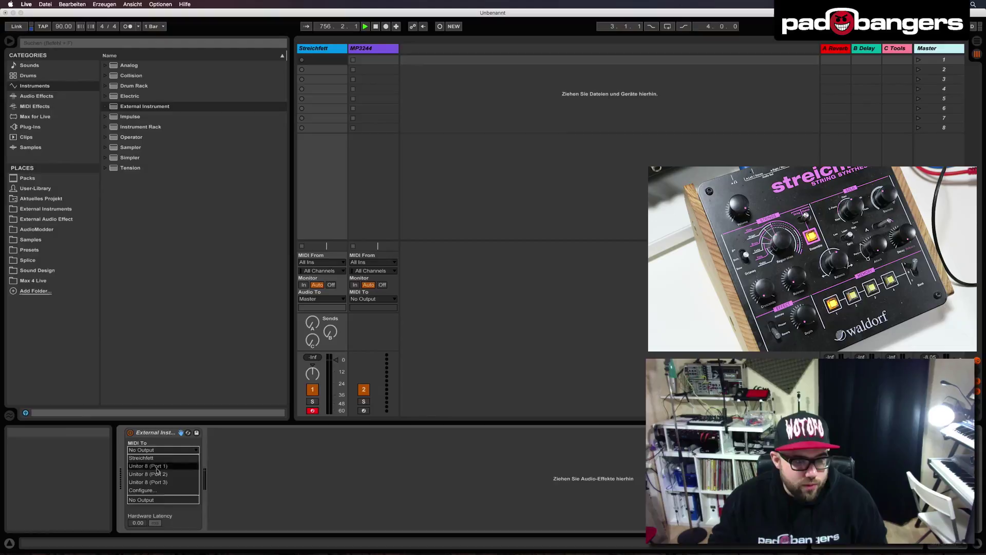
click(157, 466)
click(154, 483)
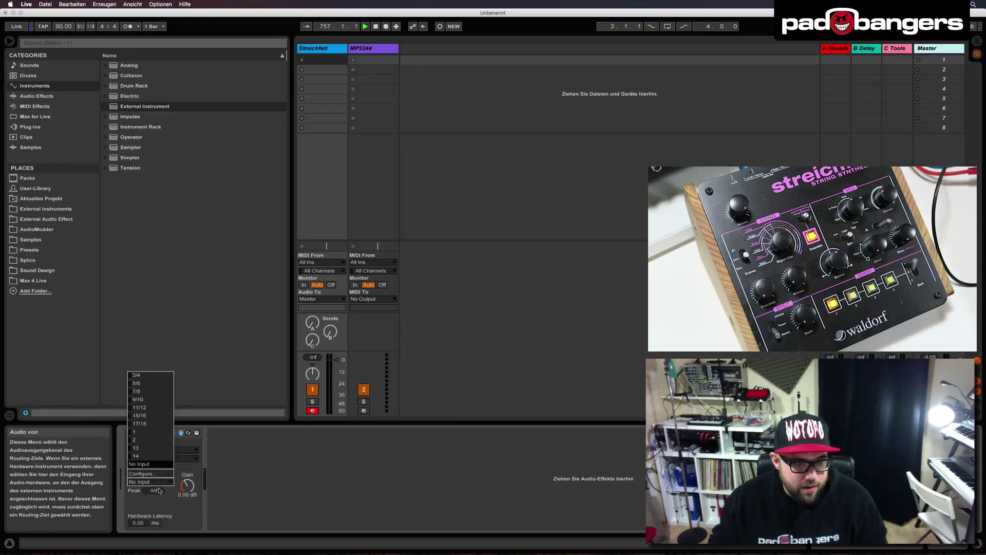
click(146, 383)
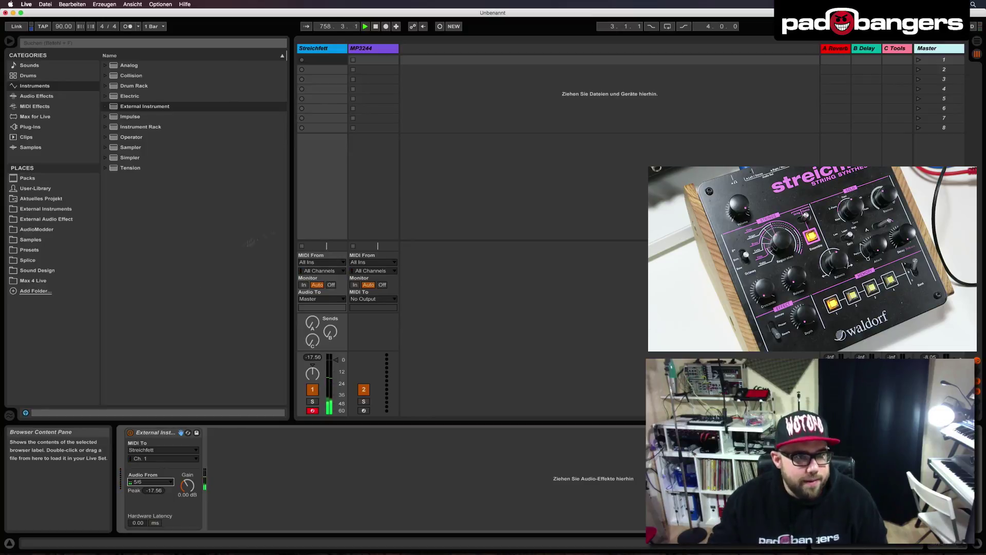
Set the MP3244 track's MIDI input to come from the Streichfett track
click(371, 175)
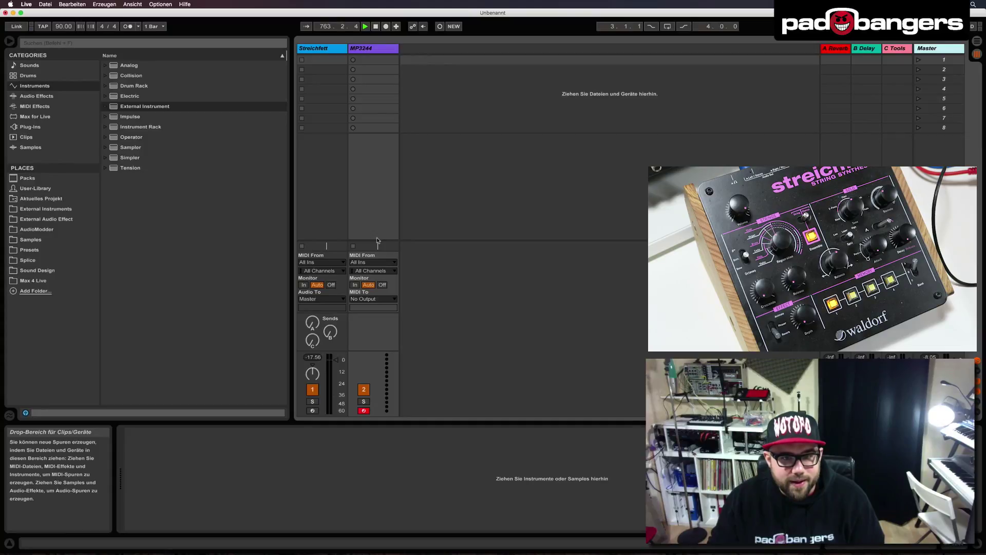
click(380, 263)
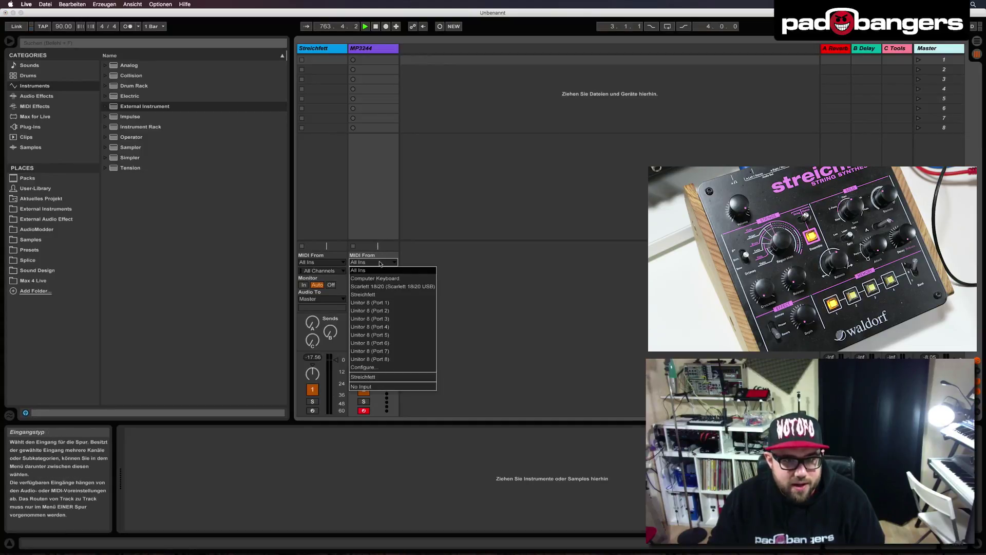
click(375, 378)
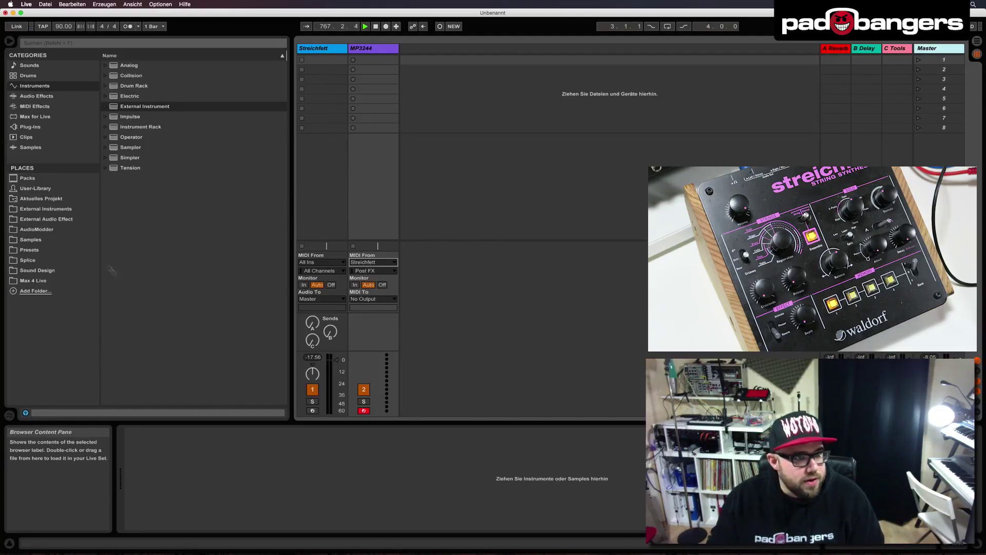
Load the ModulationProcessor 3244 plug-in from DialogAudio onto the MP3244 track and move its window into free space
click(30, 127)
drag(164, 188, 368, 49)
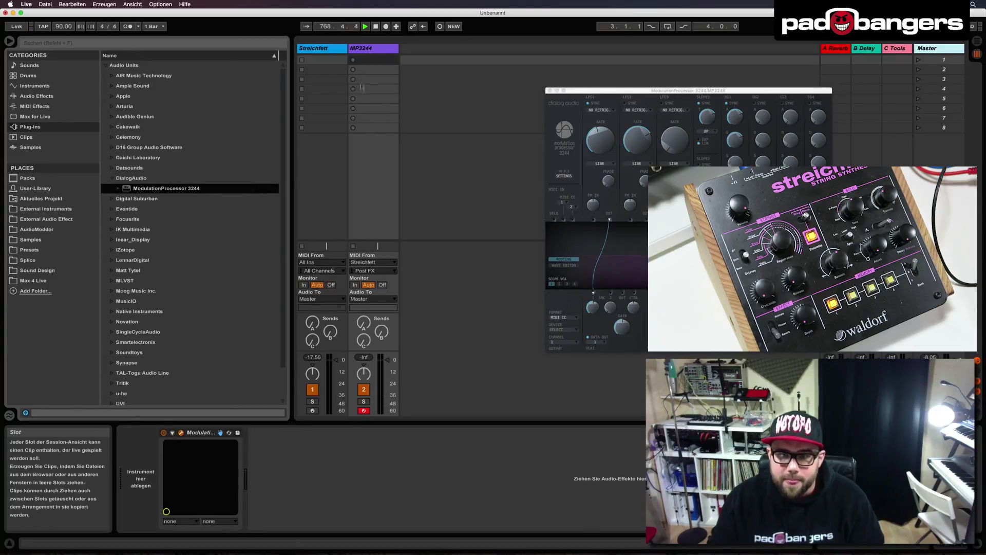
drag(653, 92, 436, 91)
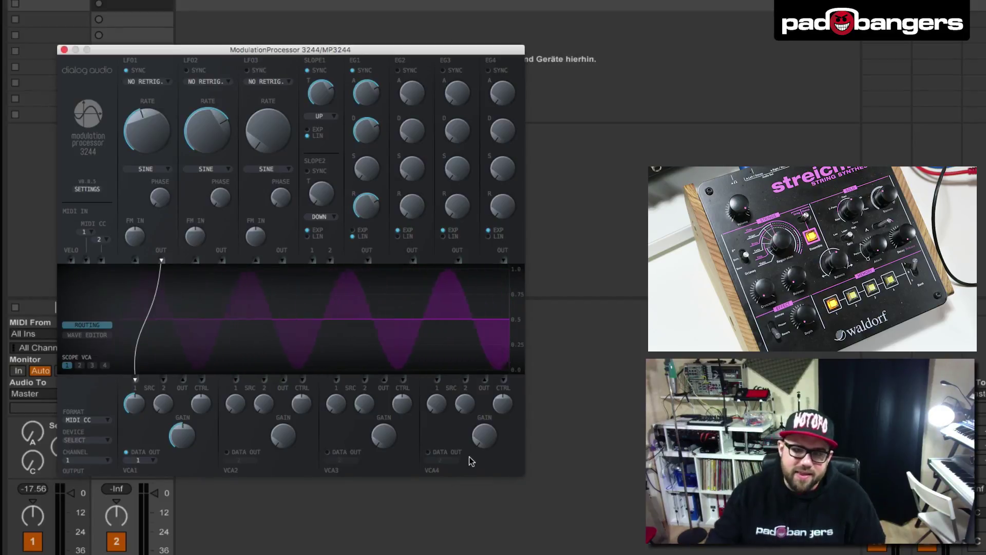
click(517, 517)
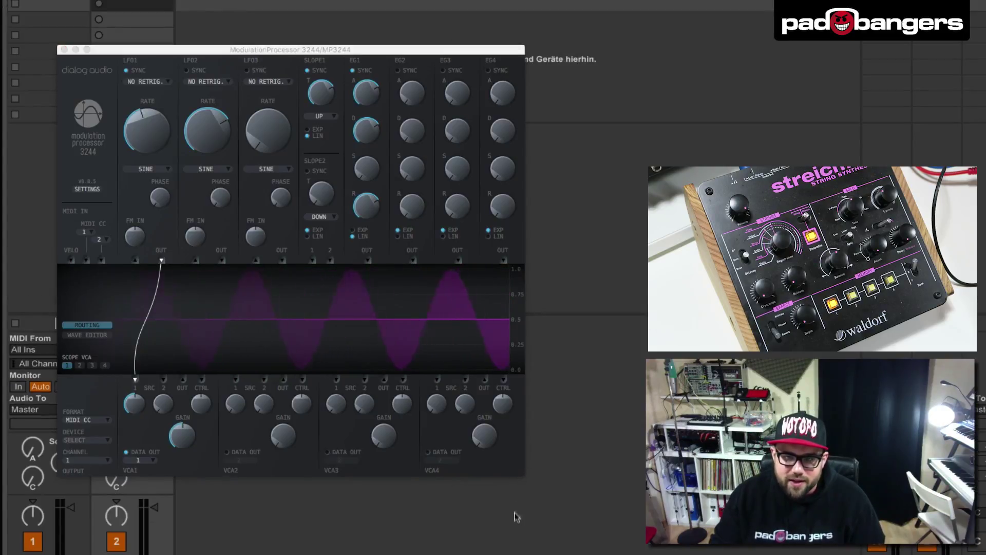
click(524, 475)
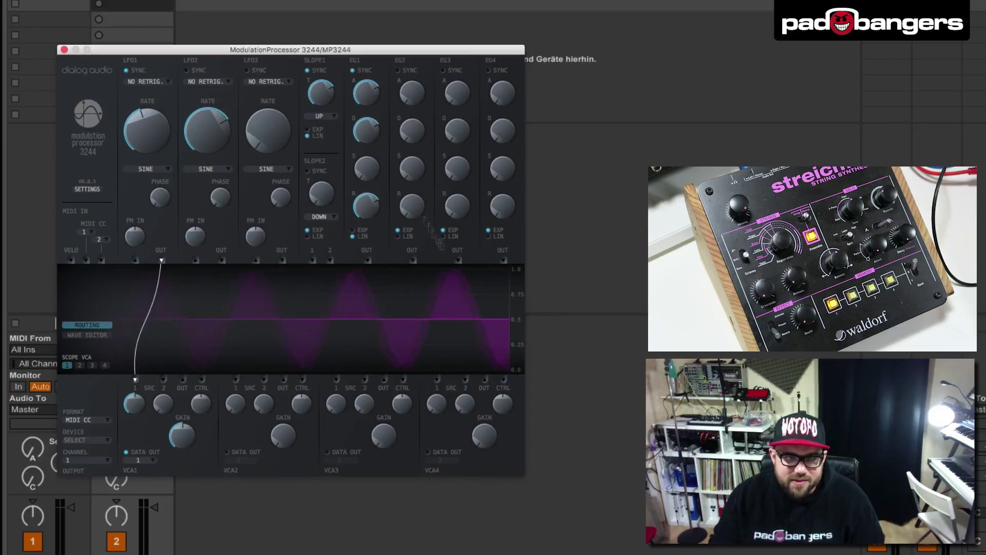
drag(319, 54, 288, 59)
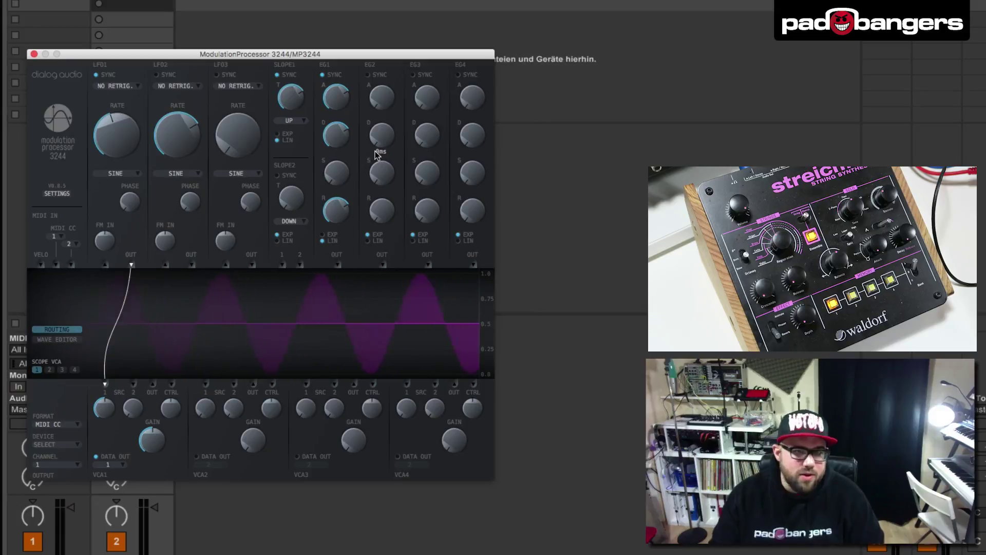
mouse_move(373, 165)
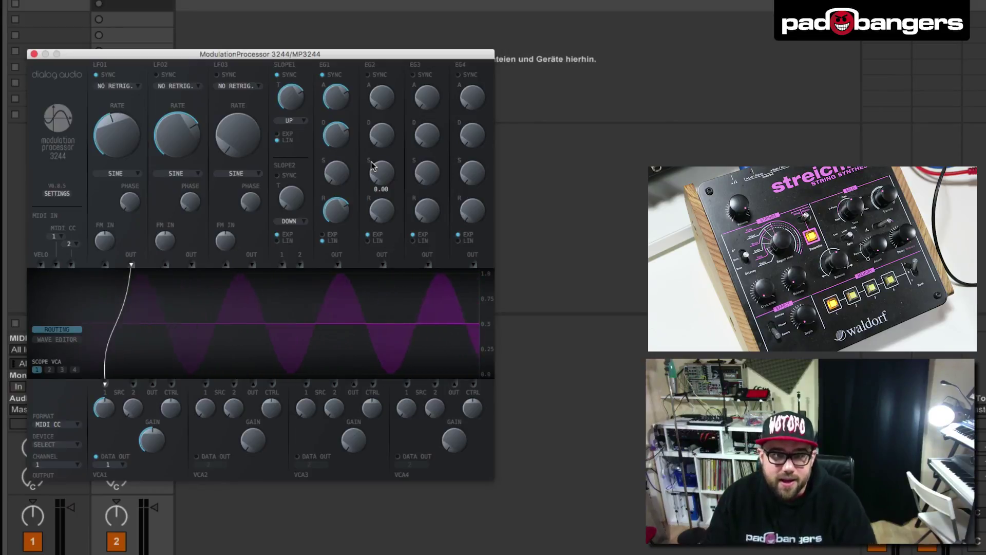
drag(265, 54, 260, 46)
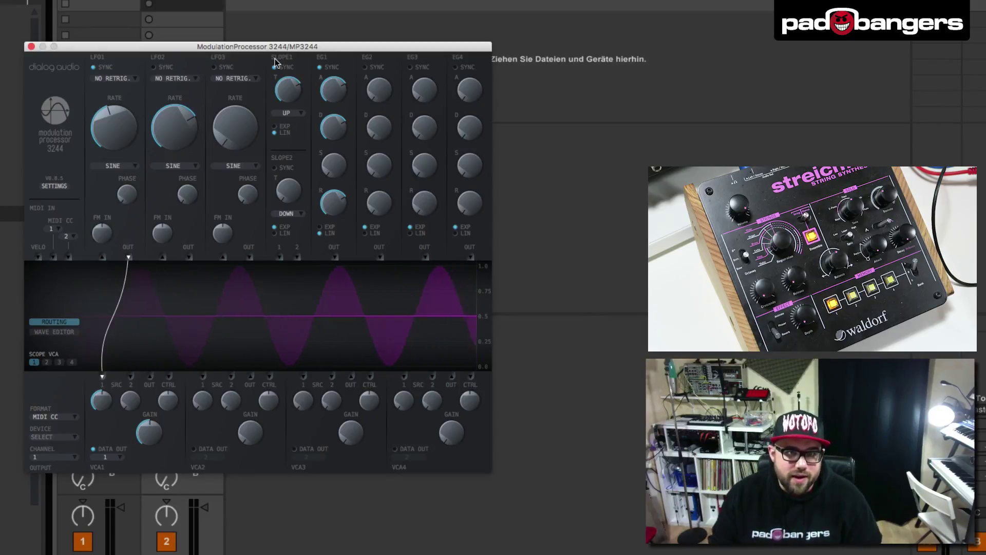
Examine LFO1's waveform choices, the wave editor, Slope1's direction options and the EG1 envelope controls
click(275, 66)
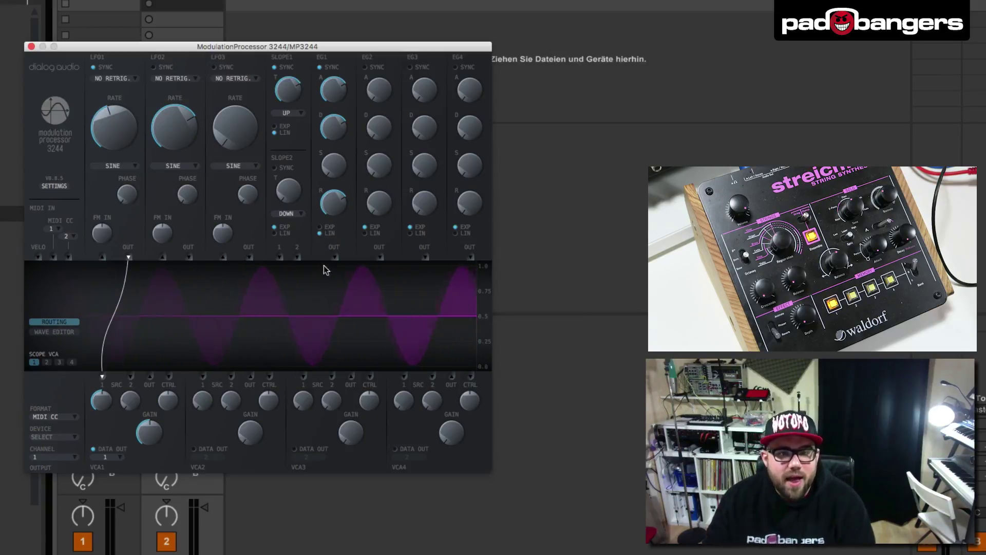
mouse_move(136, 152)
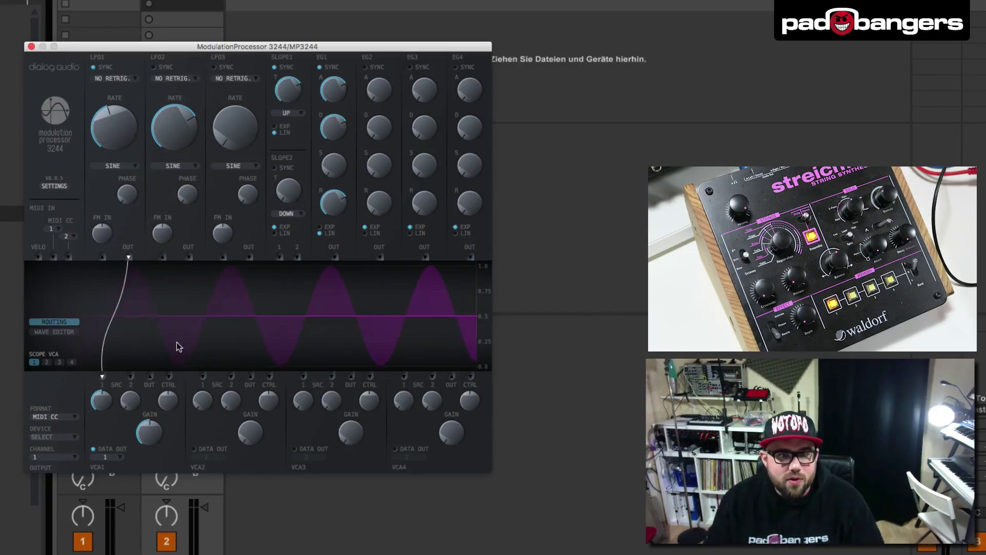
click(136, 166)
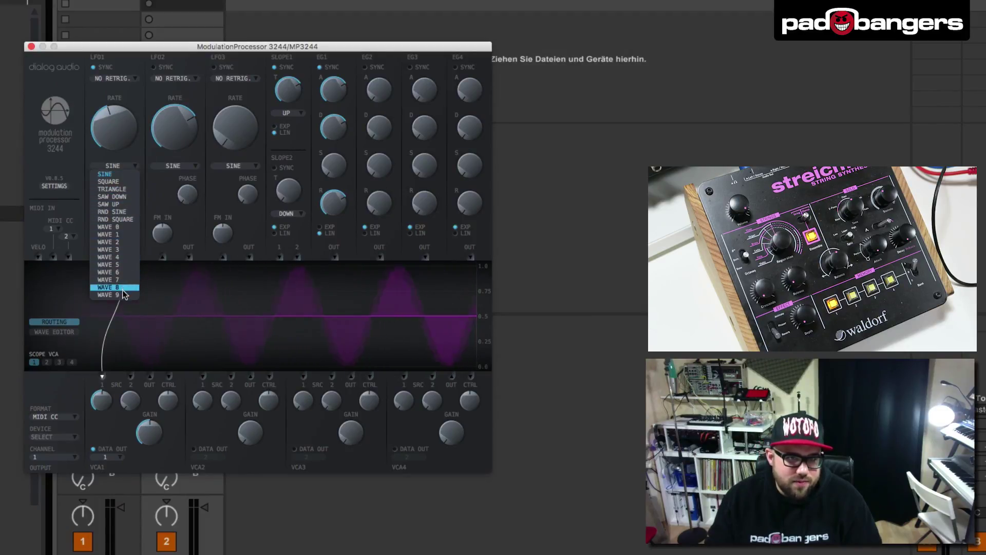
click(83, 162)
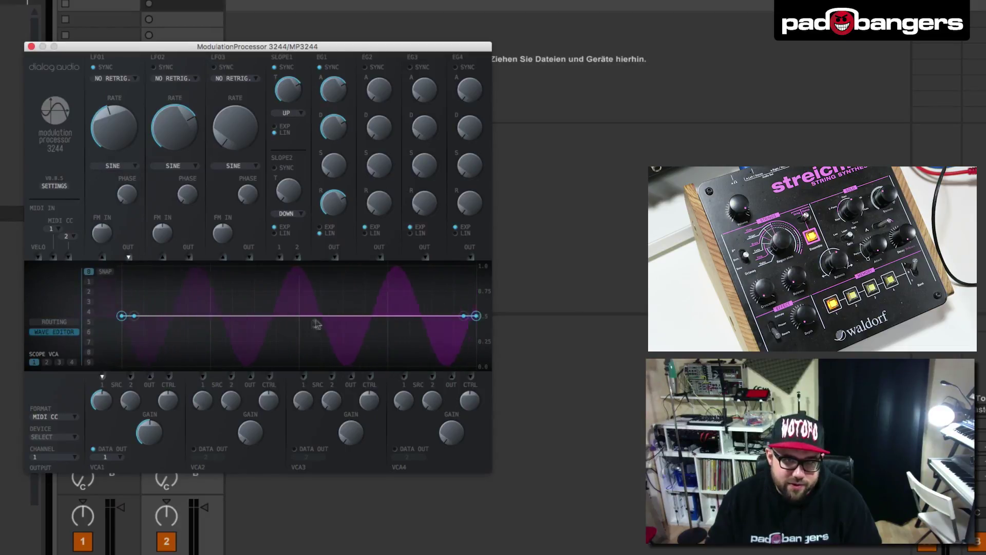
click(53, 321)
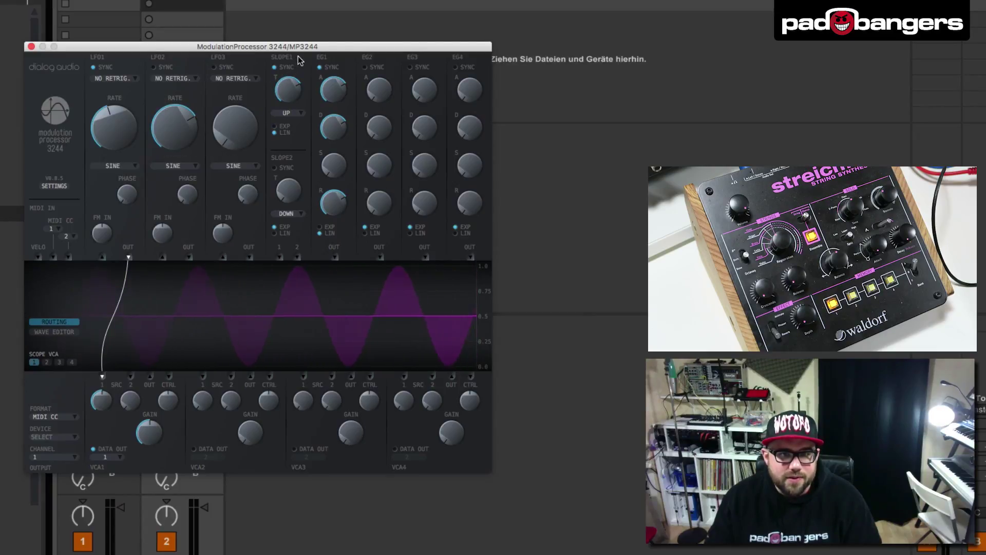
click(287, 113)
click(304, 110)
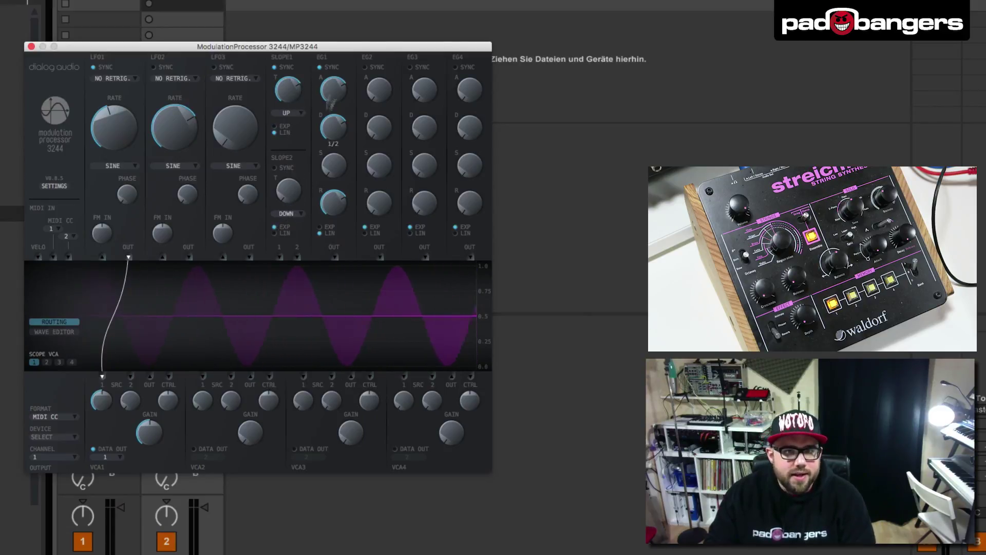
mouse_move(340, 210)
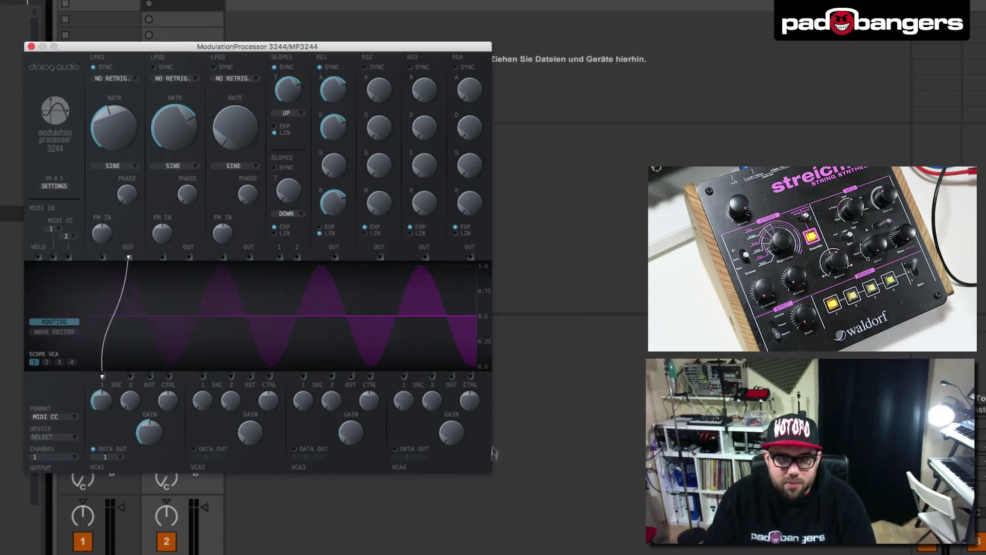
Check VCA1's source and control amounts and slightly adjust its gain
mouse_move(110, 414)
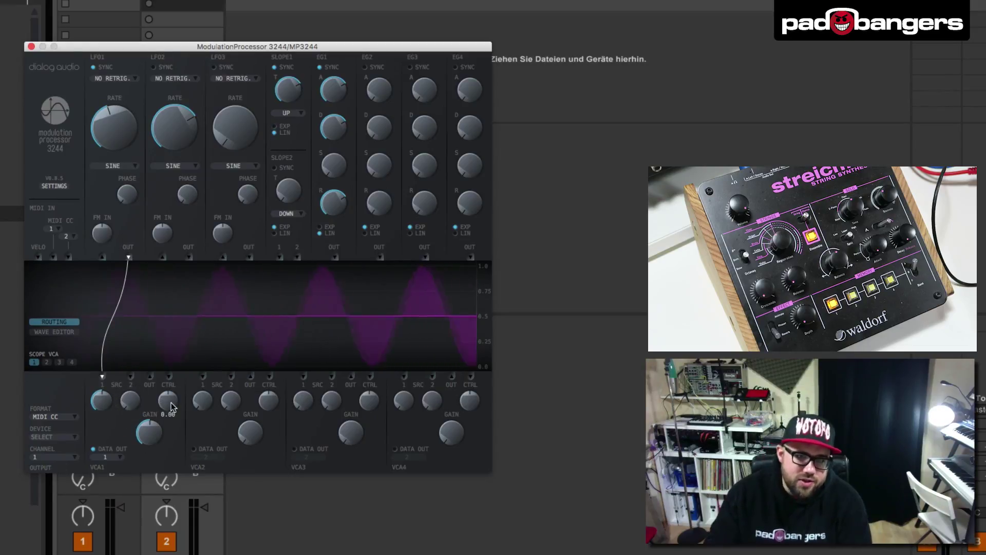
mouse_move(173, 403)
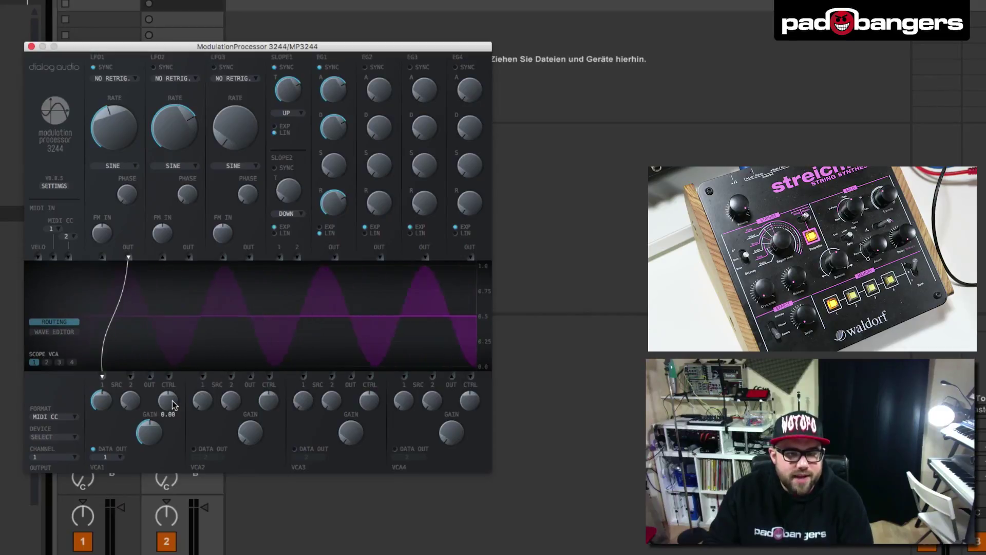
mouse_move(156, 440)
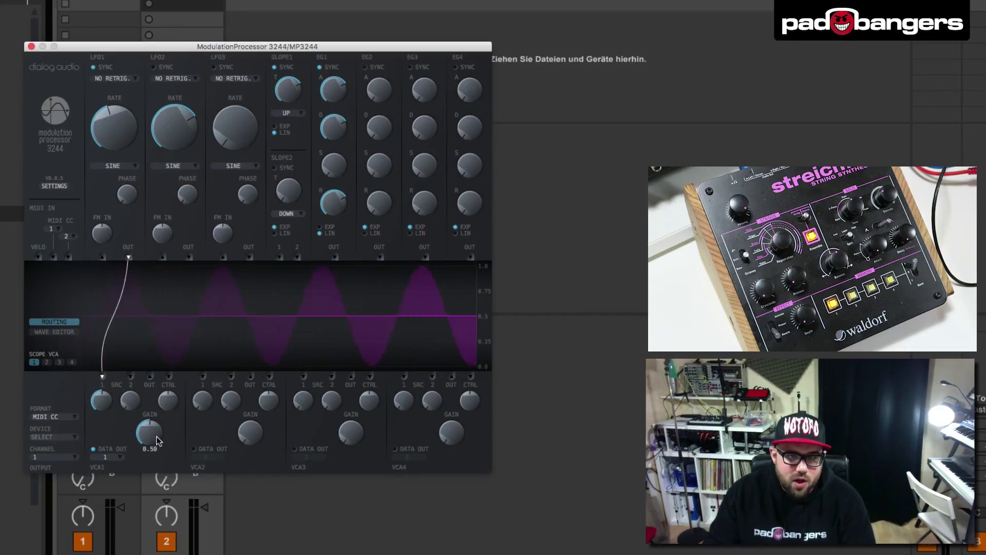
drag(157, 442, 143, 464)
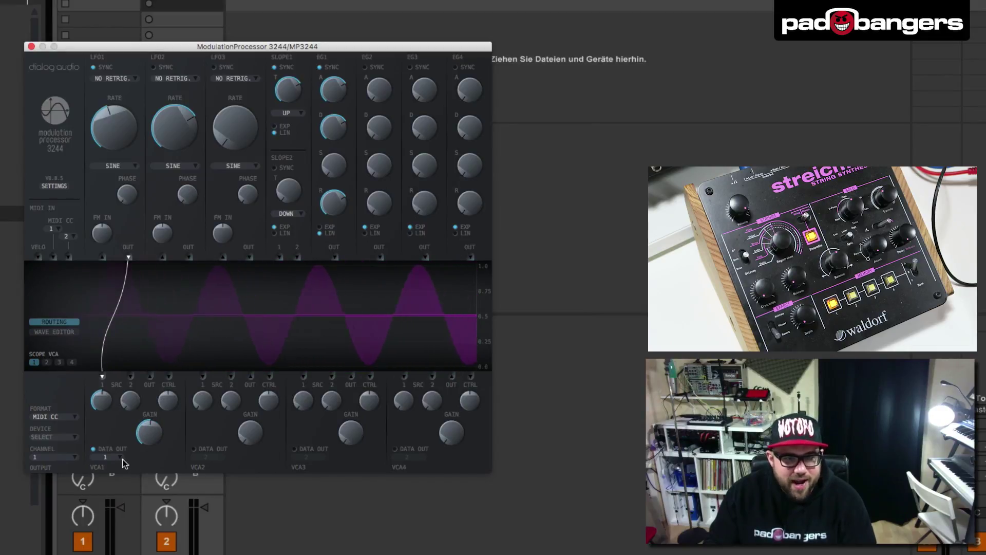
Examine the plug-in's available output formats while keeping MIDI CC selected
click(72, 417)
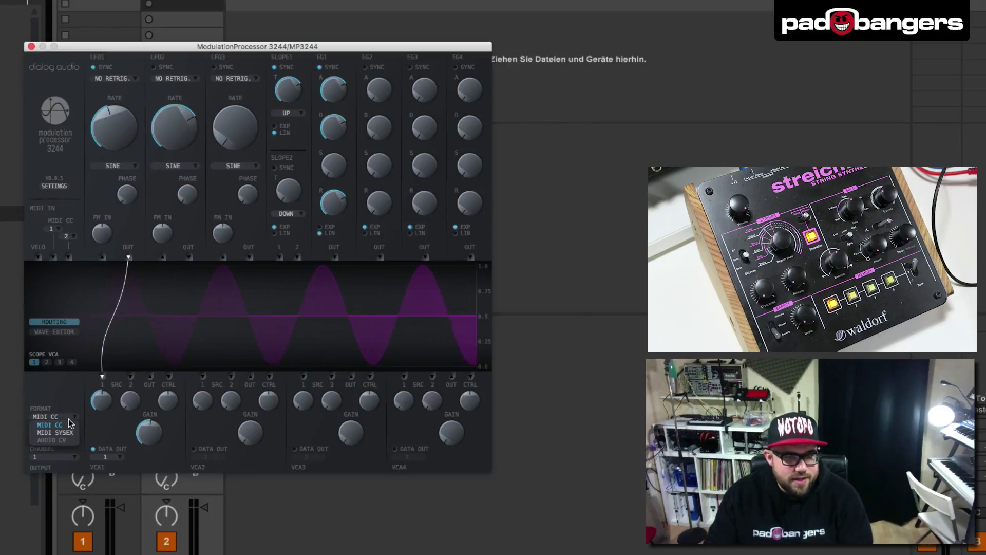
click(71, 437)
click(74, 417)
click(72, 429)
click(72, 418)
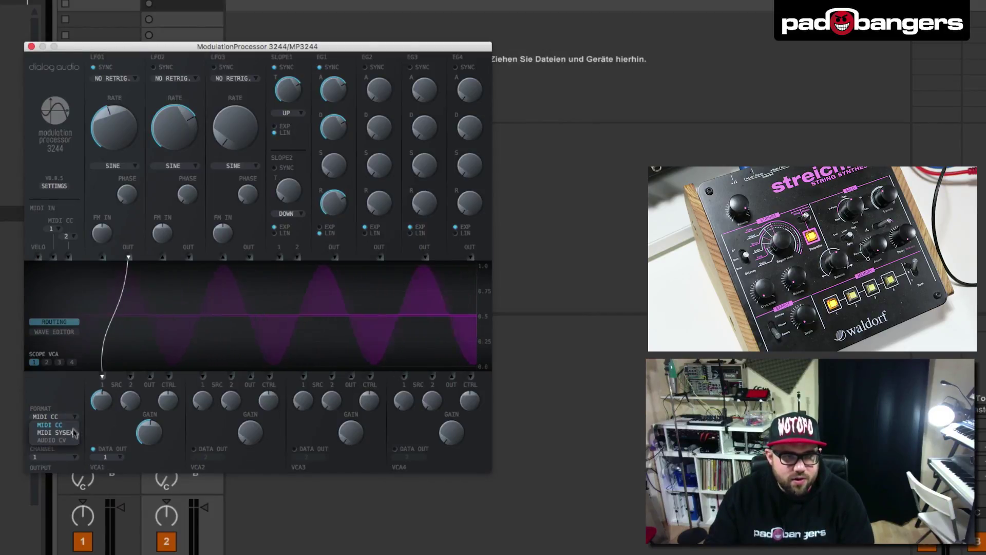
click(74, 403)
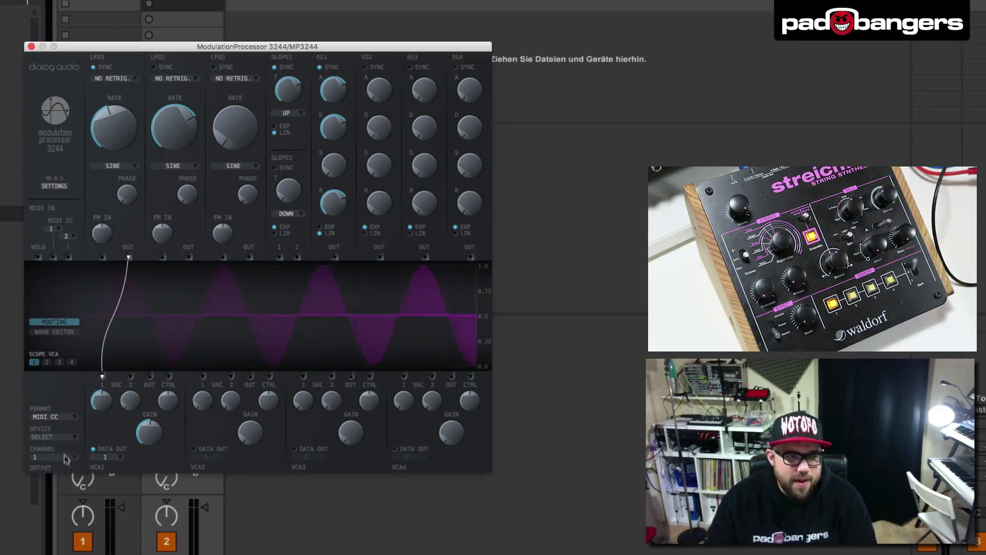
Set the ModulationProcessor's output device to Streichfett
click(52, 436)
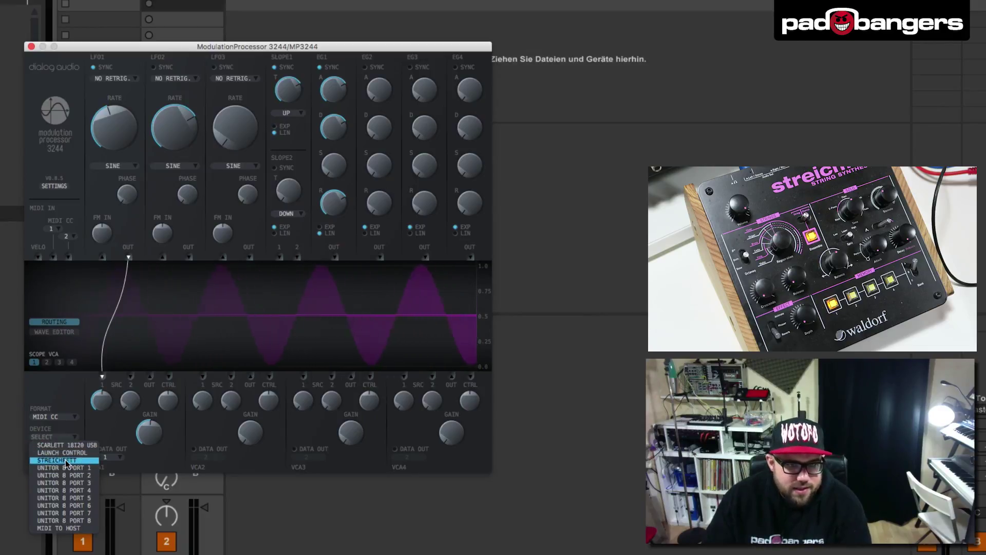
click(61, 461)
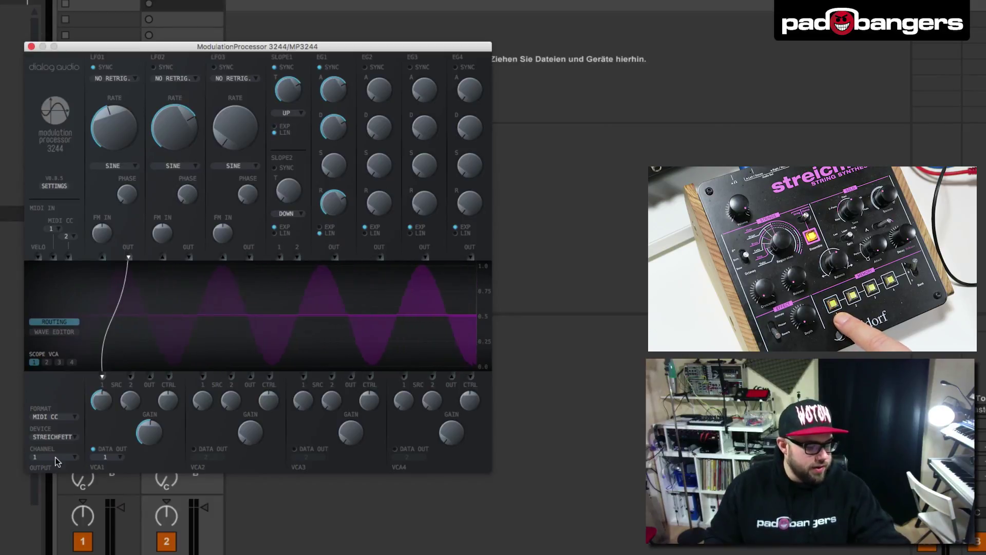
Remove the patch cable between LFO1 and VCA1, and reconnect LFO1's output to VCA1's source 1 input
mouse_move(419, 403)
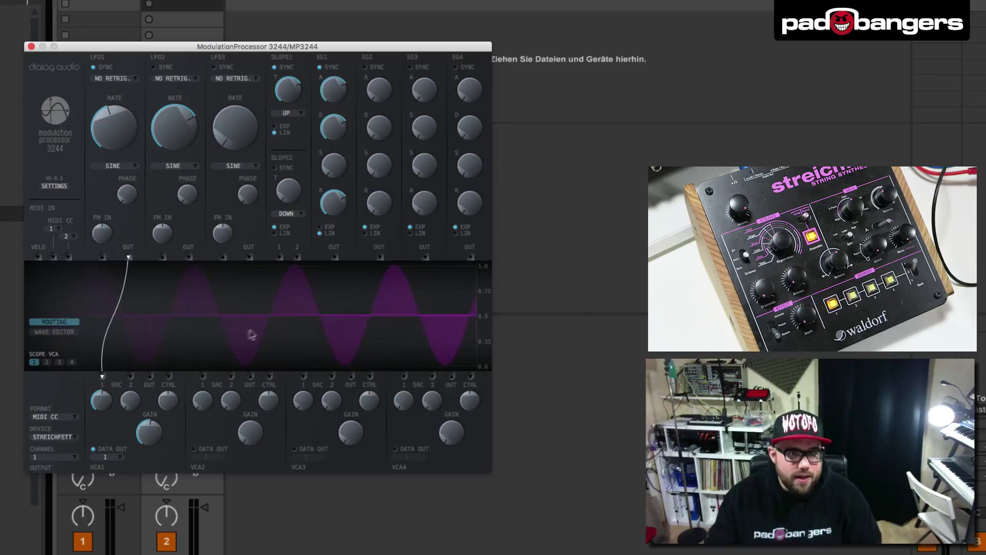
click(118, 307)
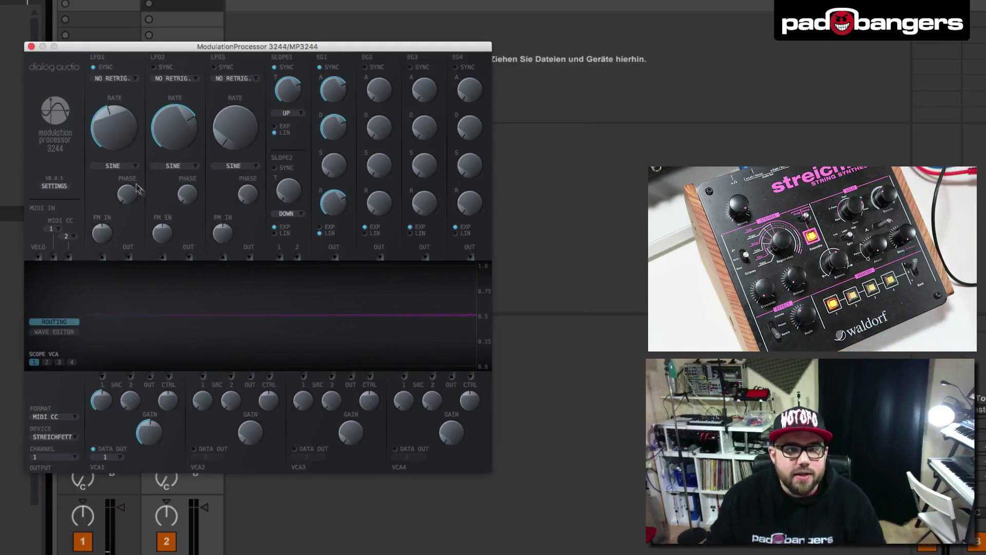
drag(128, 257, 103, 376)
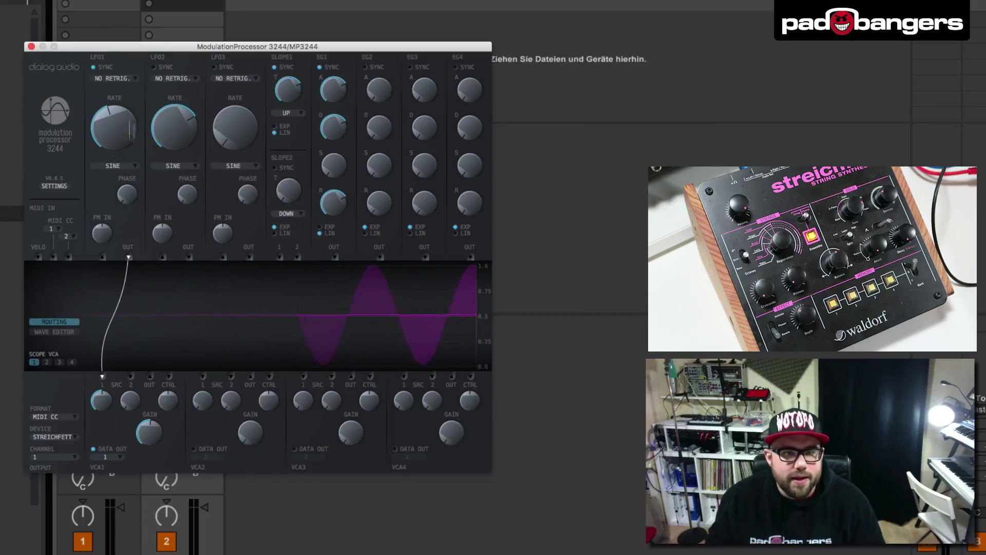
Set LFO1's waveform to Square and assign VCA1's data output to CC 82
click(130, 167)
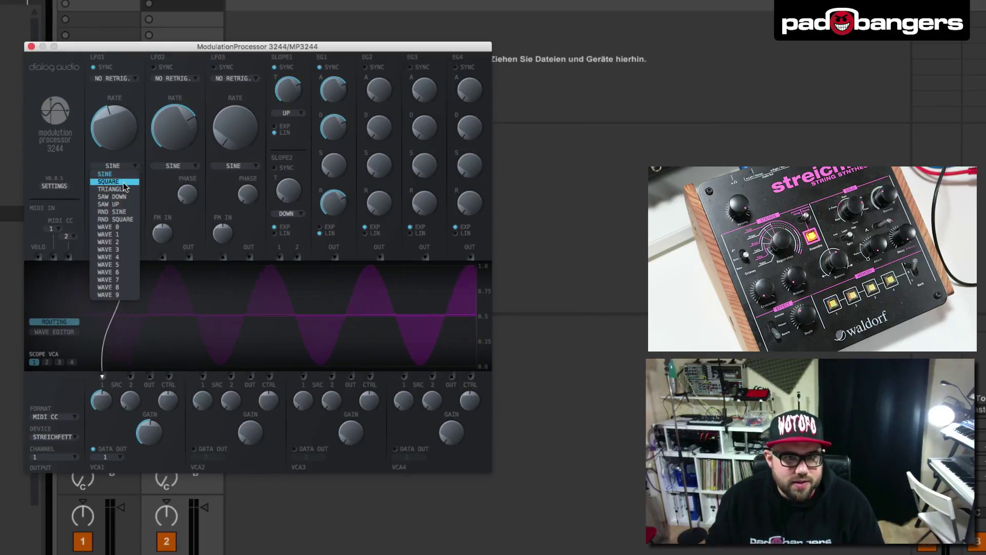
click(124, 182)
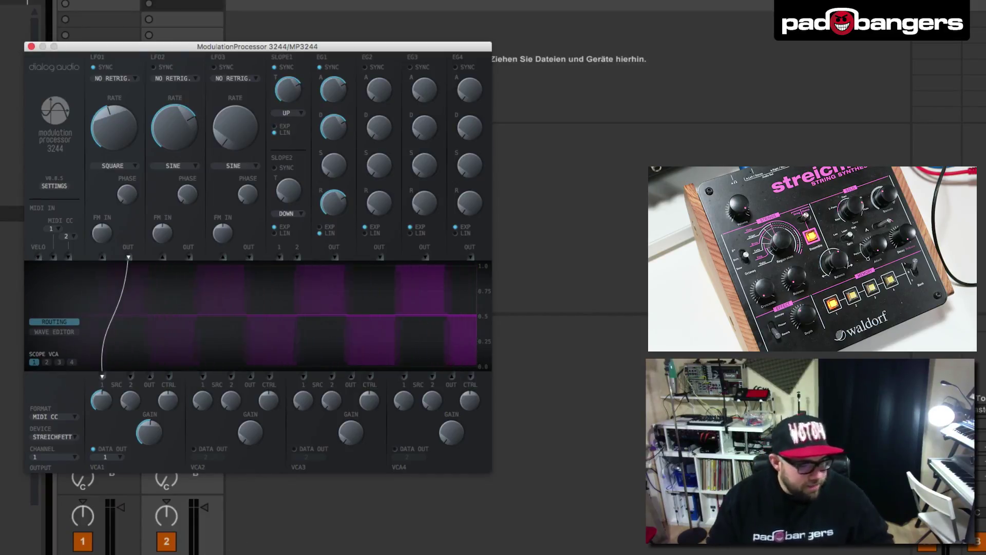
click(112, 458)
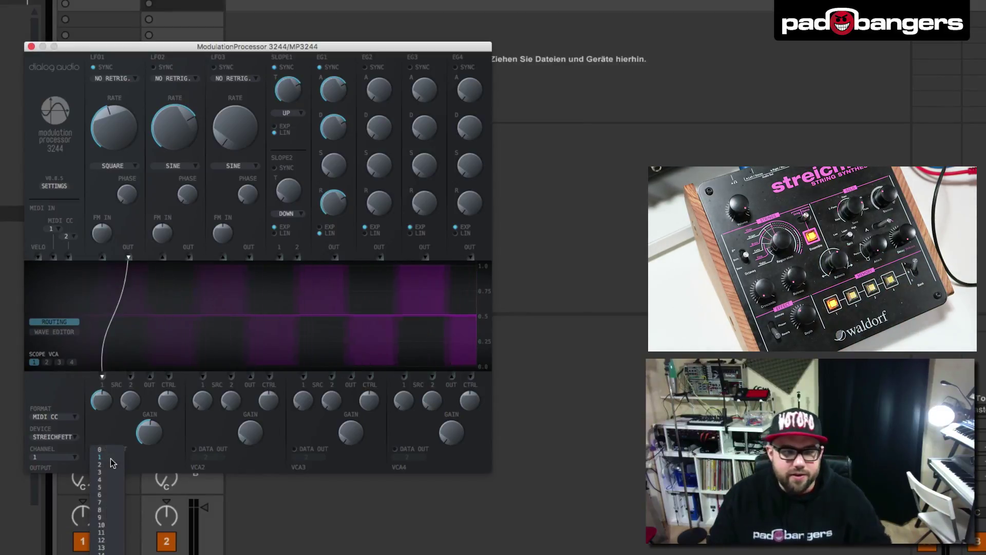
scroll(107, 504, down, 10)
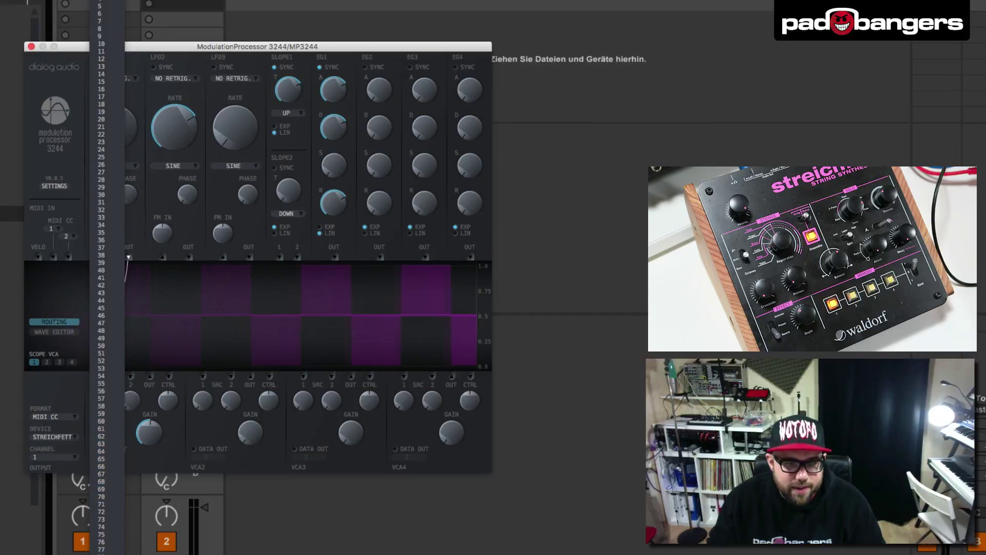
scroll(105, 513, down, 2)
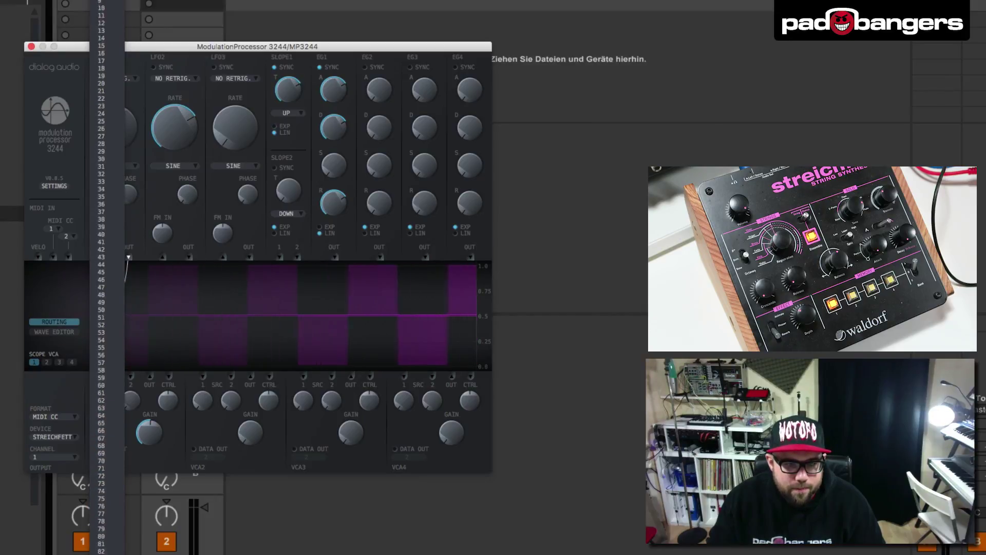
click(104, 547)
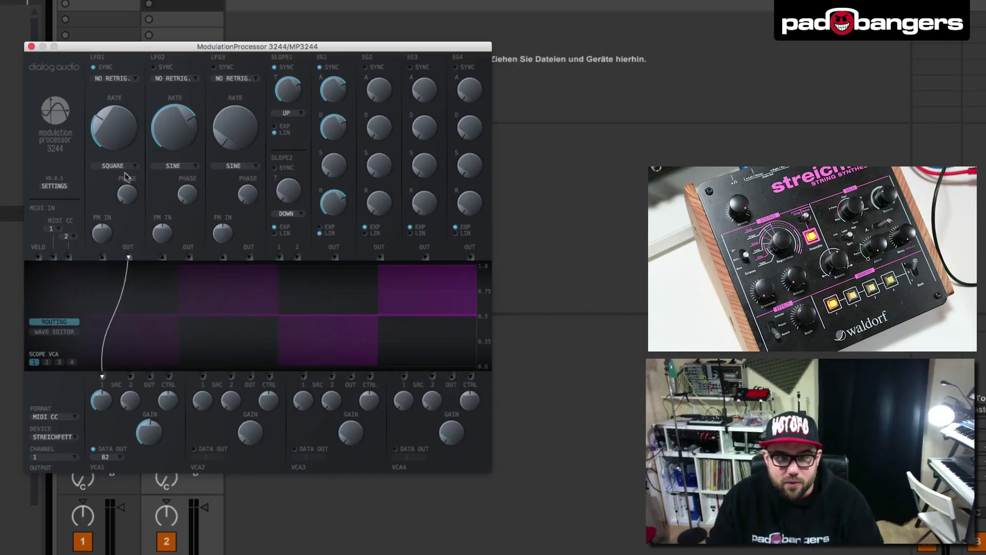
Patch LFO2's output to LFO1's FM input and raise LFO1's FM amount
drag(188, 255, 136, 298)
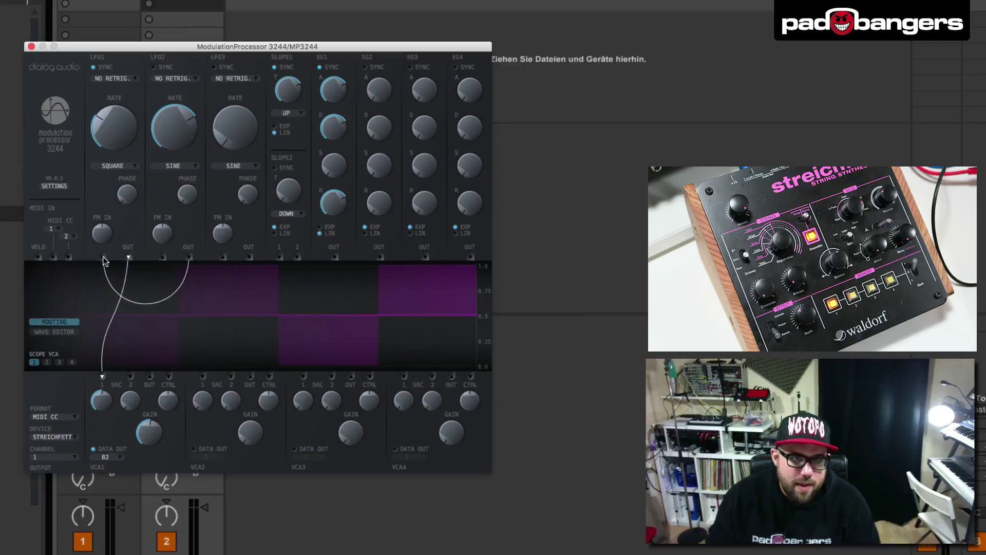
drag(103, 256, 102, 257)
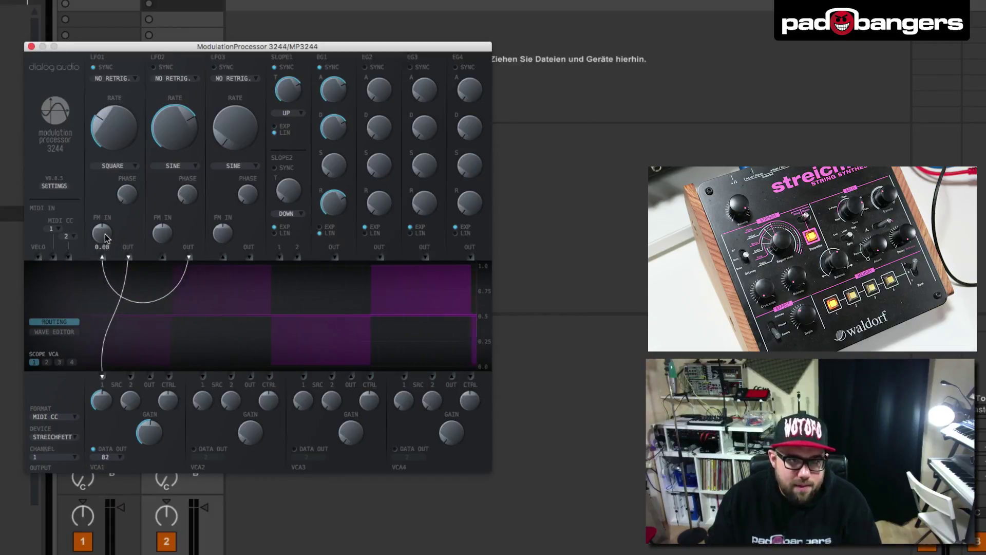
drag(105, 232, 105, 225)
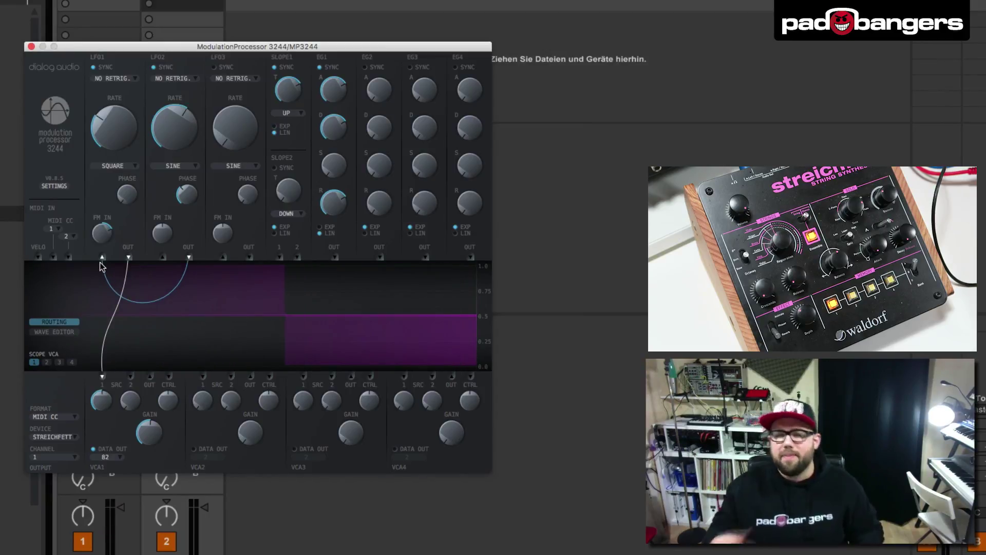
key(super+alt+p)
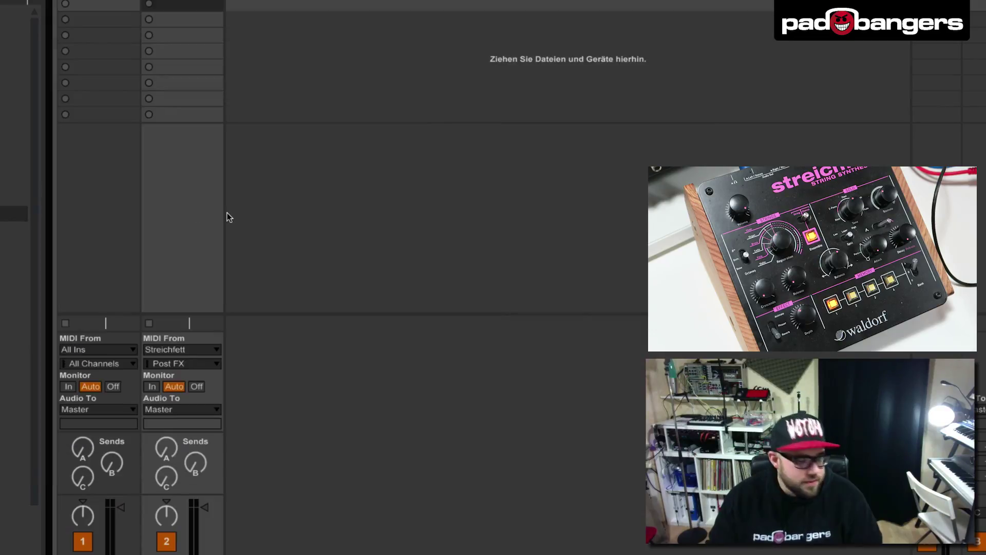
key(super+alt+p)
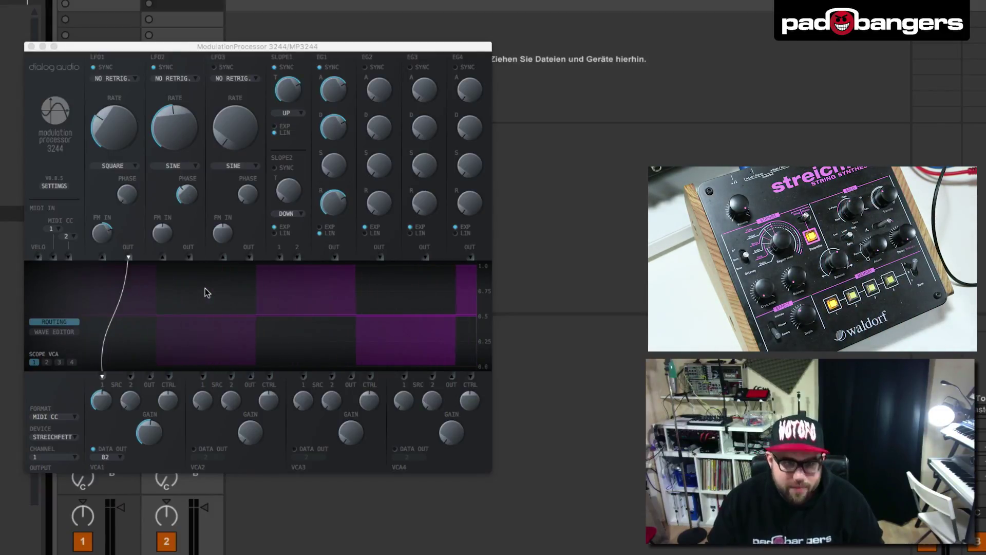
key(super+alt+p)
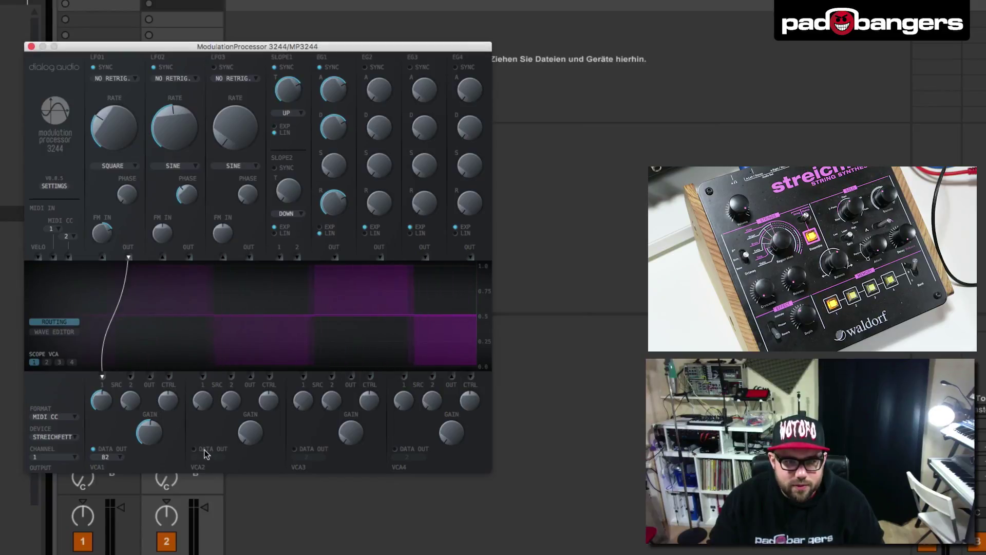
Assign VCA2's data output to CC 76 and patch LFO2's output to VCA2's source 1 input
click(205, 456)
scroll(202, 318, down, 4)
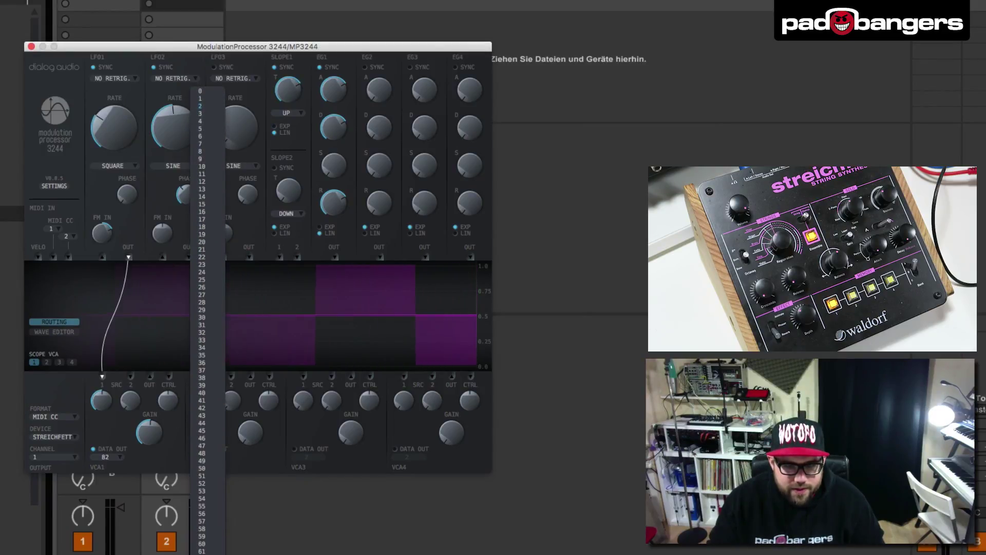
click(202, 318)
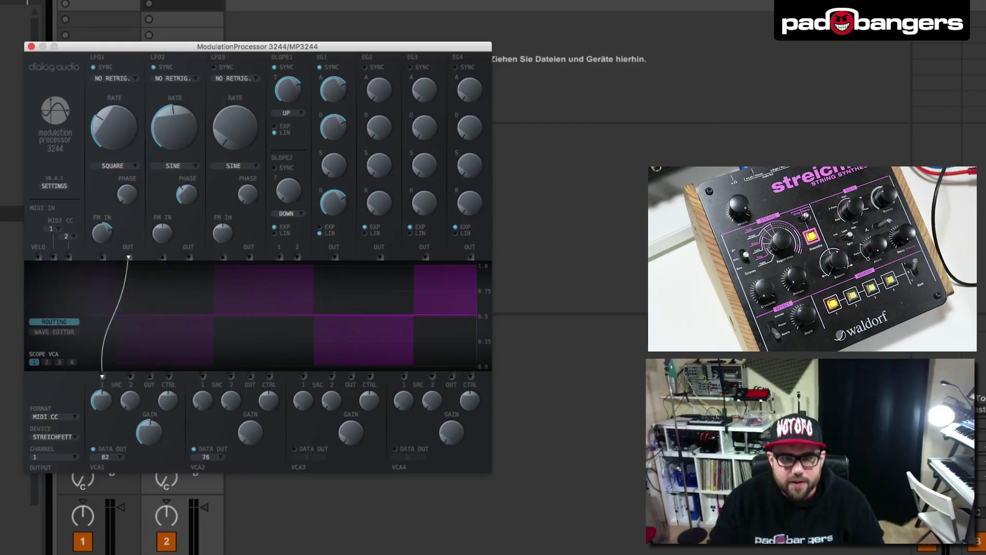
drag(189, 257, 204, 376)
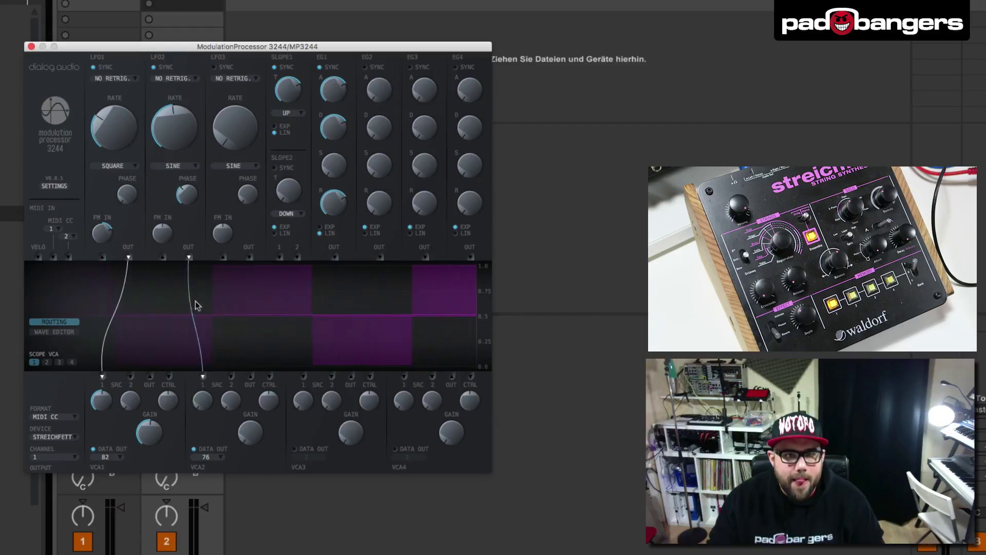
mouse_move(177, 132)
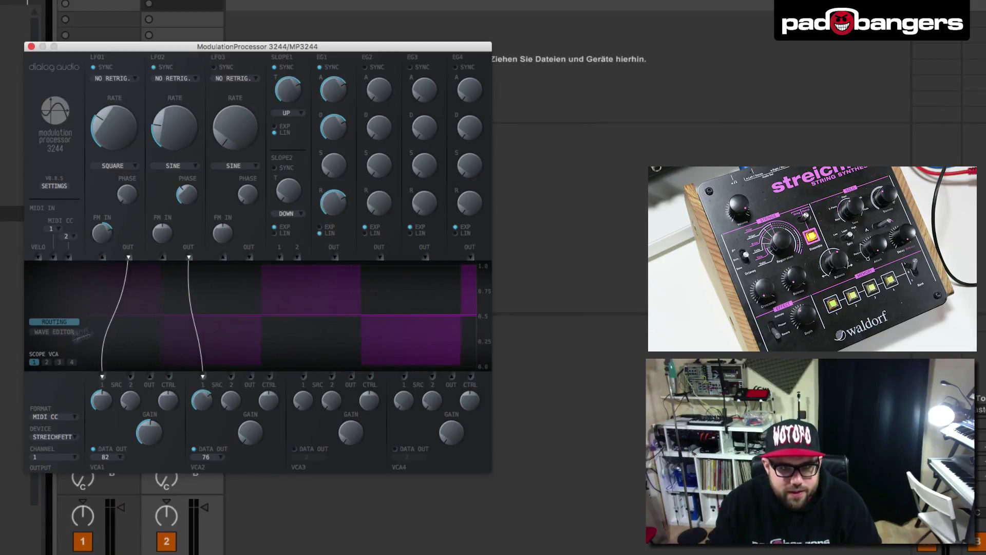
Add VCA2 to the scope display and raise VCA2's gain to about the middle of its range
click(47, 363)
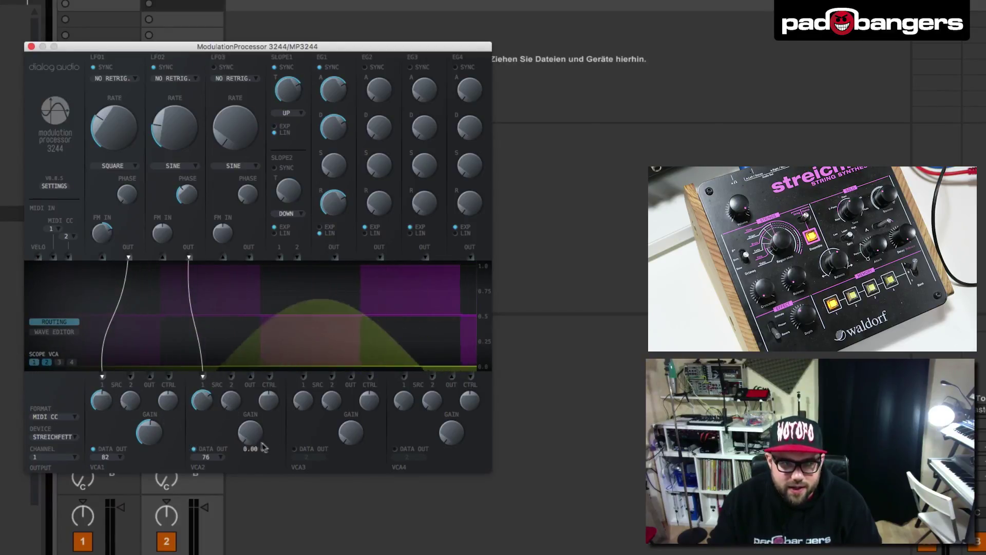
mouse_move(259, 441)
drag(260, 441, 264, 361)
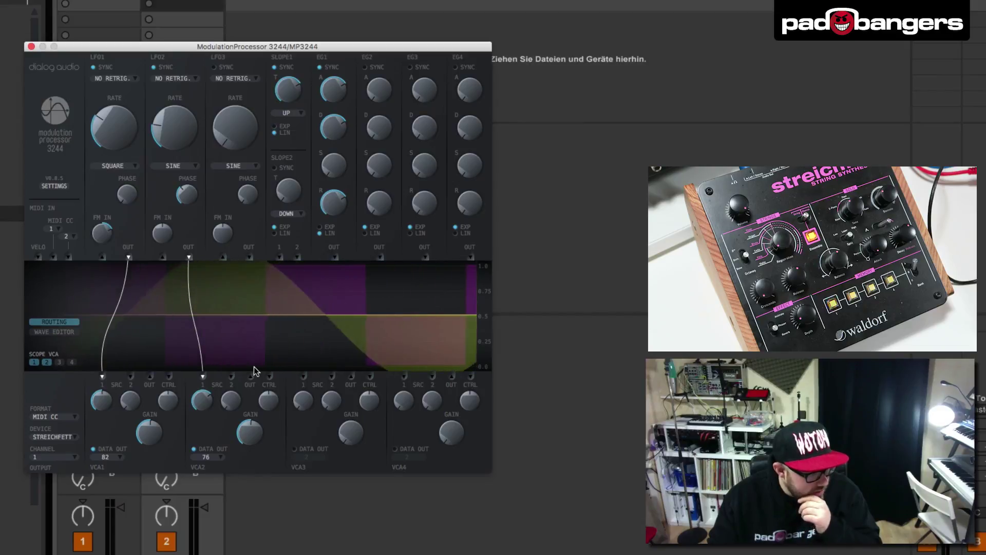
mouse_move(326, 133)
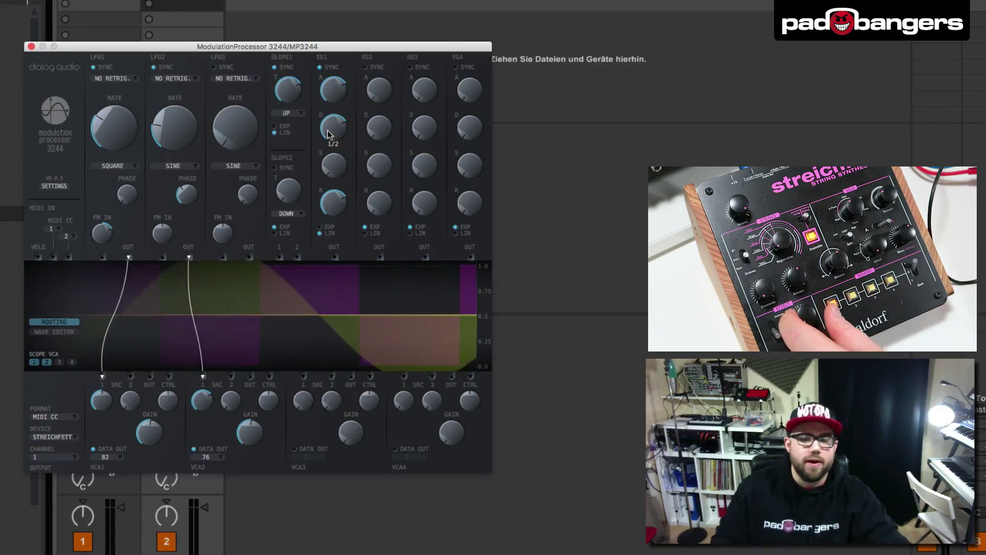
mouse_move(325, 194)
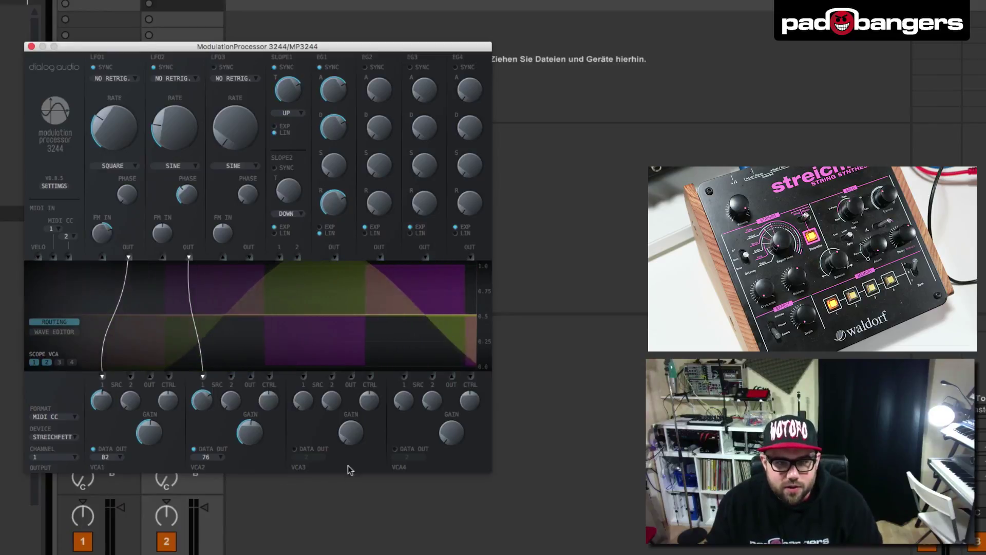
key(super+Tab)
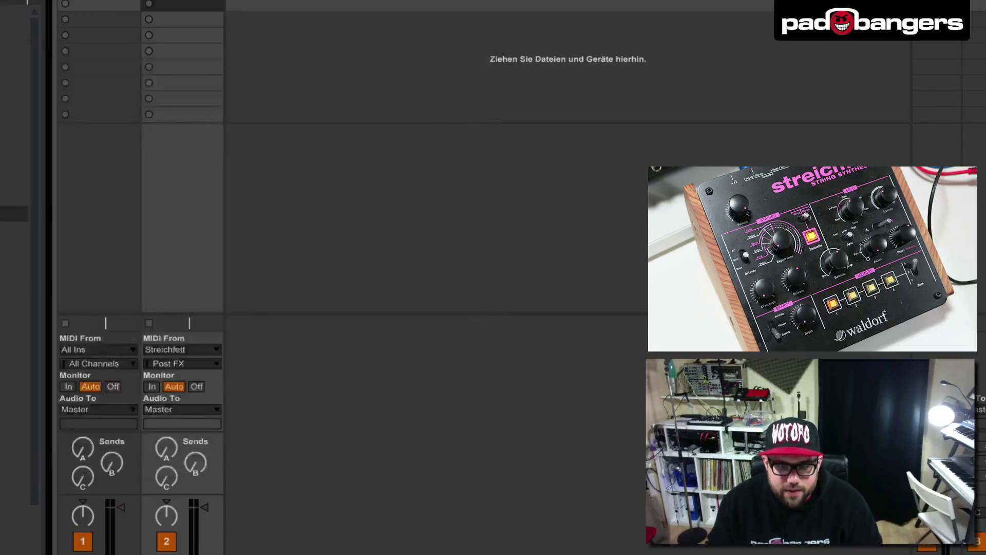
key(super+Tab)
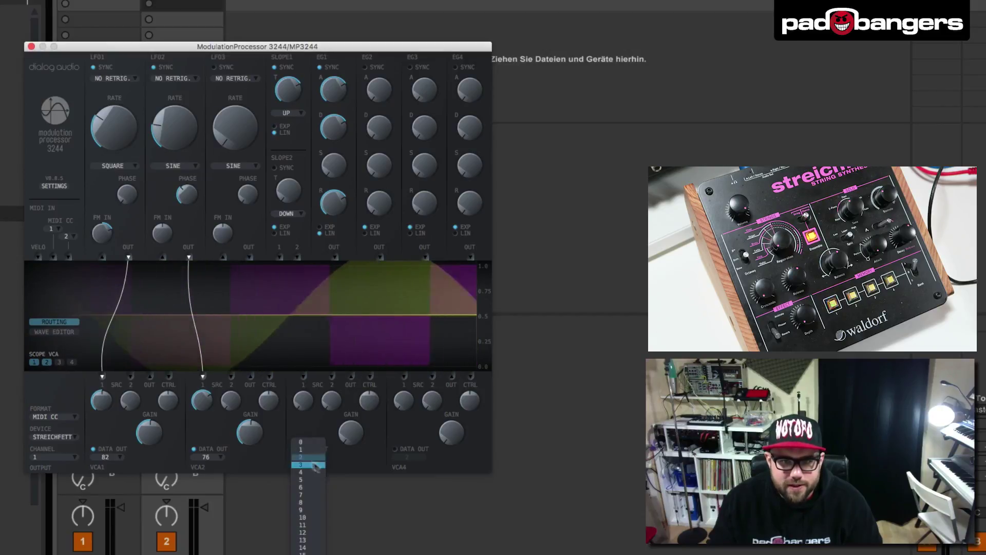
Route EG1's output through VCA3's source 1 to data output CC 94, and show VCA3 in the scope
click(305, 456)
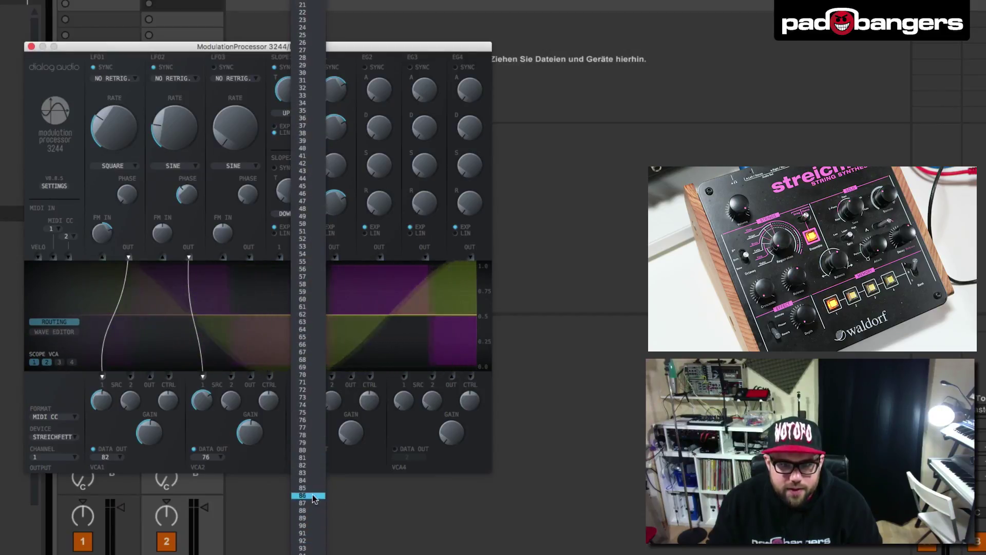
click(308, 553)
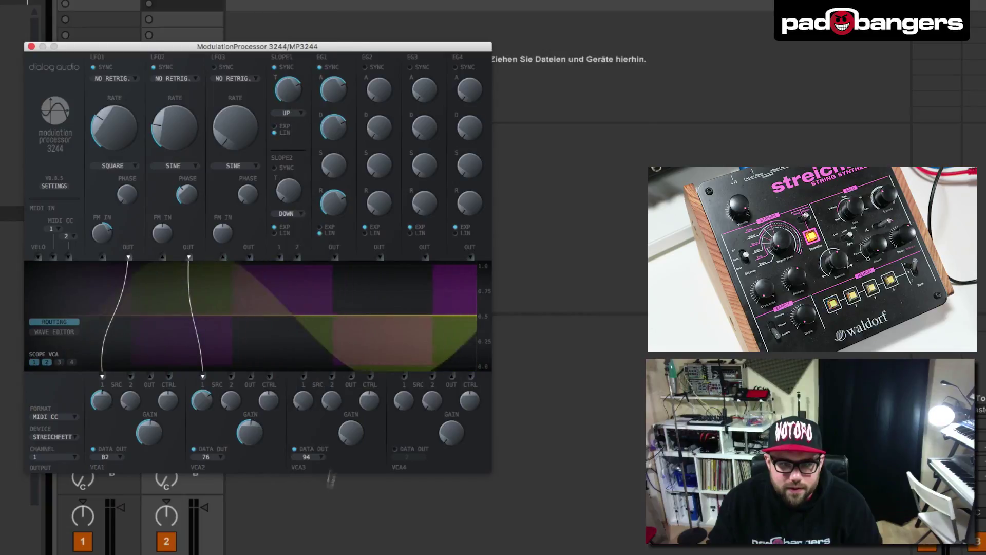
drag(334, 258, 303, 377)
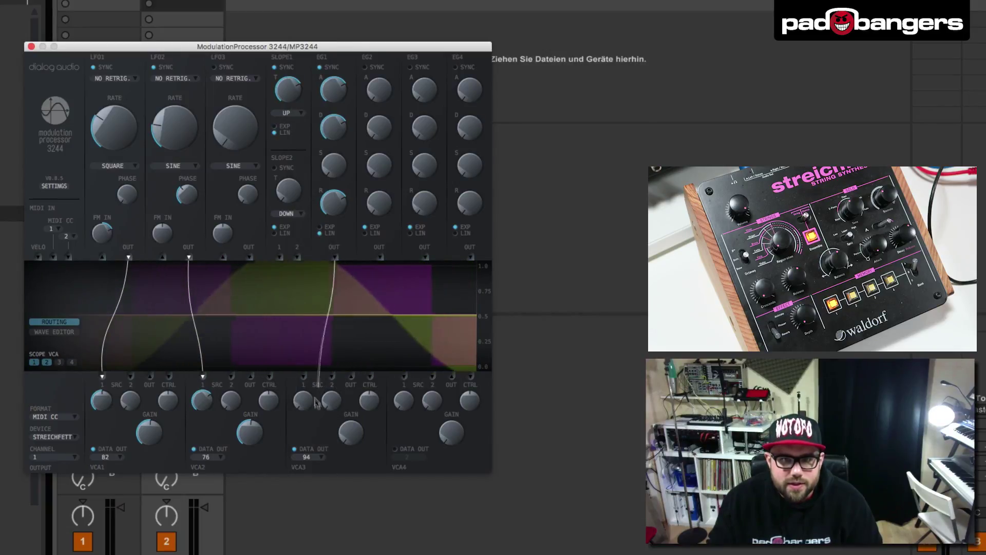
click(57, 363)
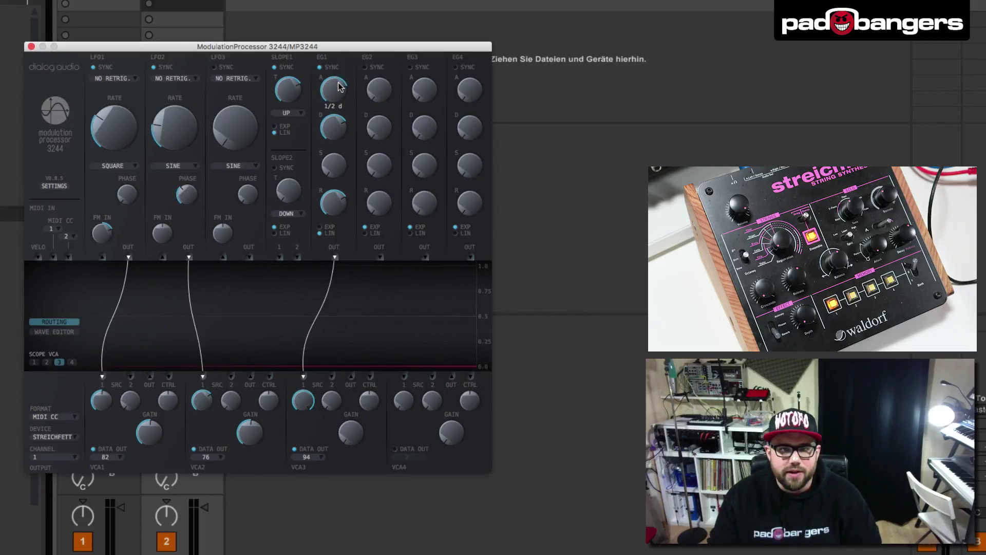
Turn off EG1's sync and reshape its attack, decay, sustain and release, with the release at about 6.36 s
drag(333, 126, 325, 137)
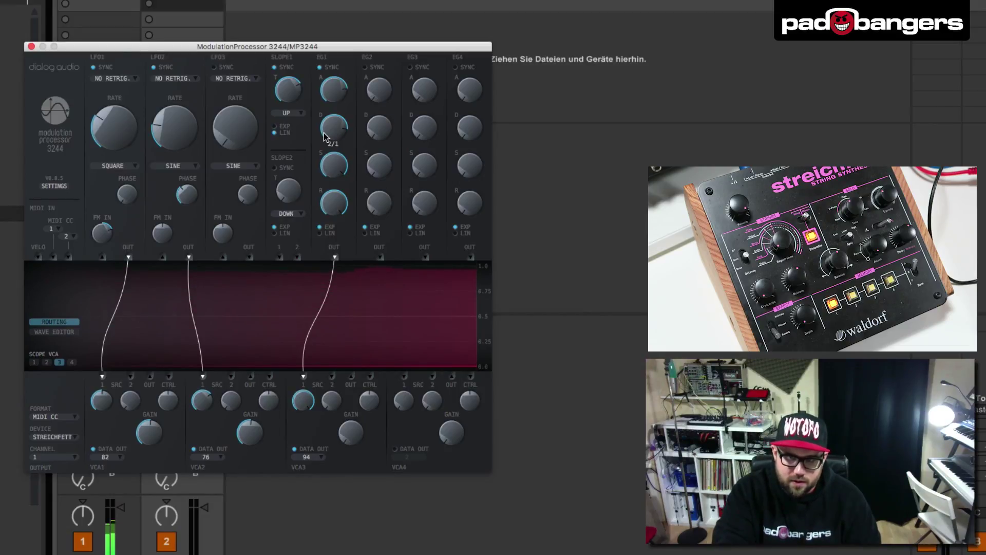
click(327, 69)
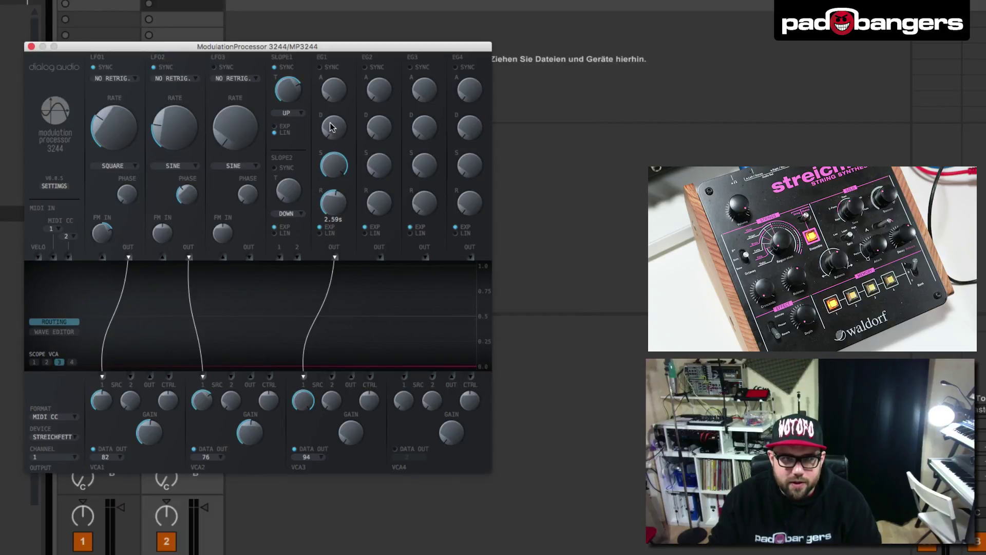
drag(333, 166, 331, 195)
drag(334, 130, 337, 3)
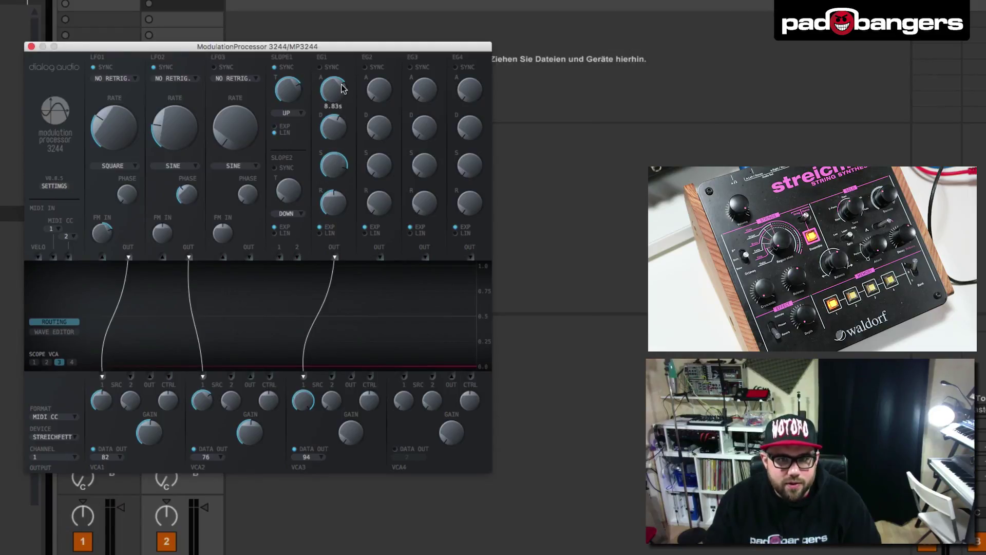
mouse_move(337, 138)
mouse_move(336, 189)
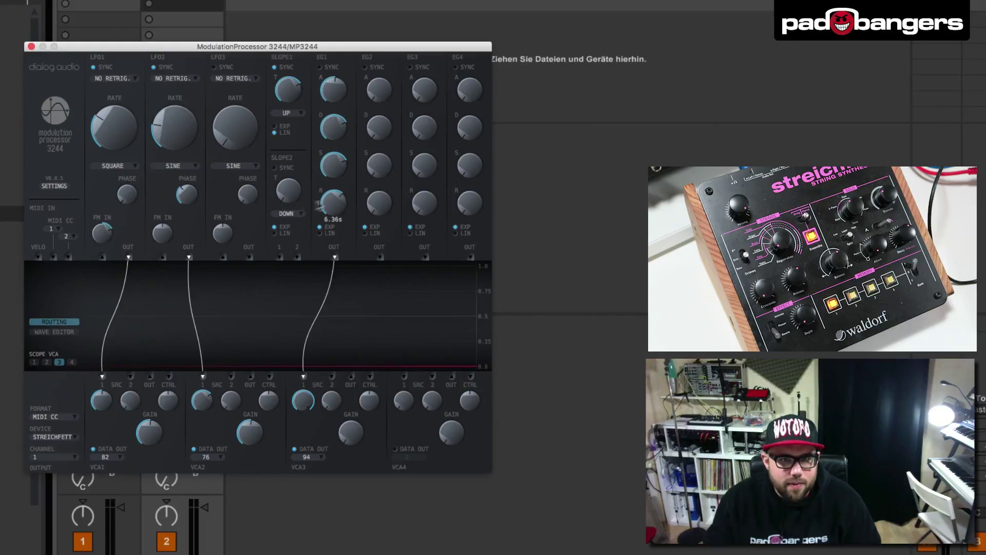
Patch LFO2's output to VCA3's source 2 input and increase LFO2's rate
drag(189, 259, 333, 377)
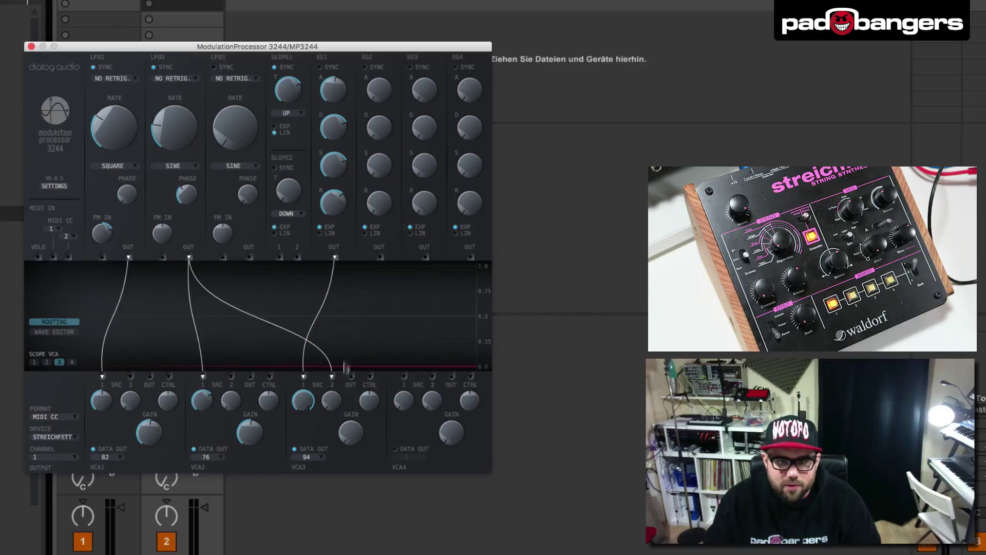
drag(346, 434, 354, 425)
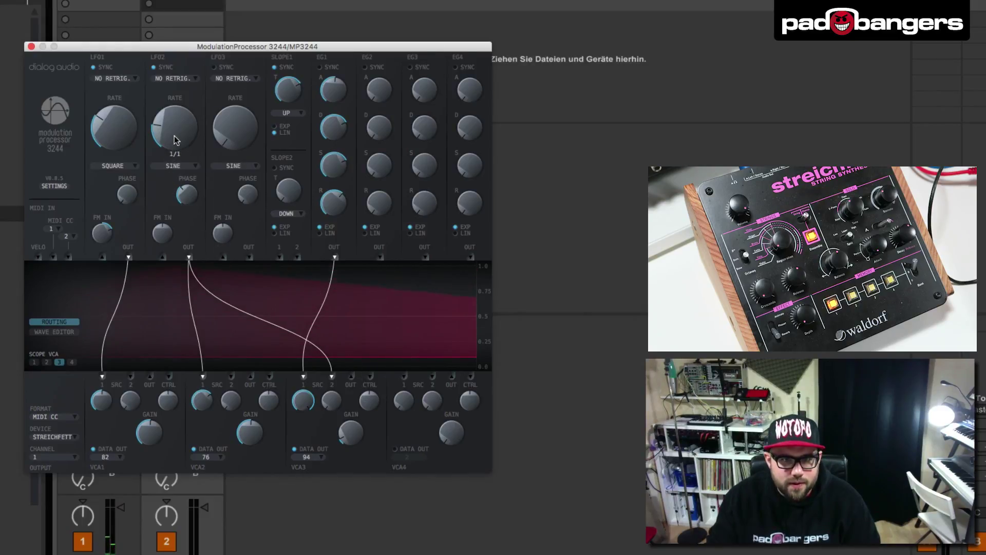
drag(173, 136, 172, 60)
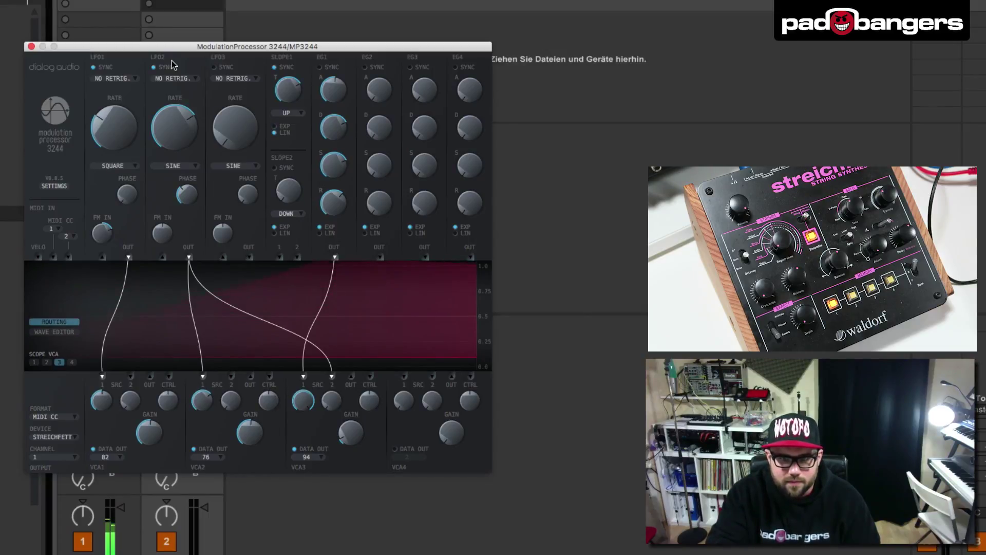
Raise VCA3's source 2 amount and turn VCA3's gain down to its minimum
drag(325, 398, 330, 303)
drag(351, 433, 353, 440)
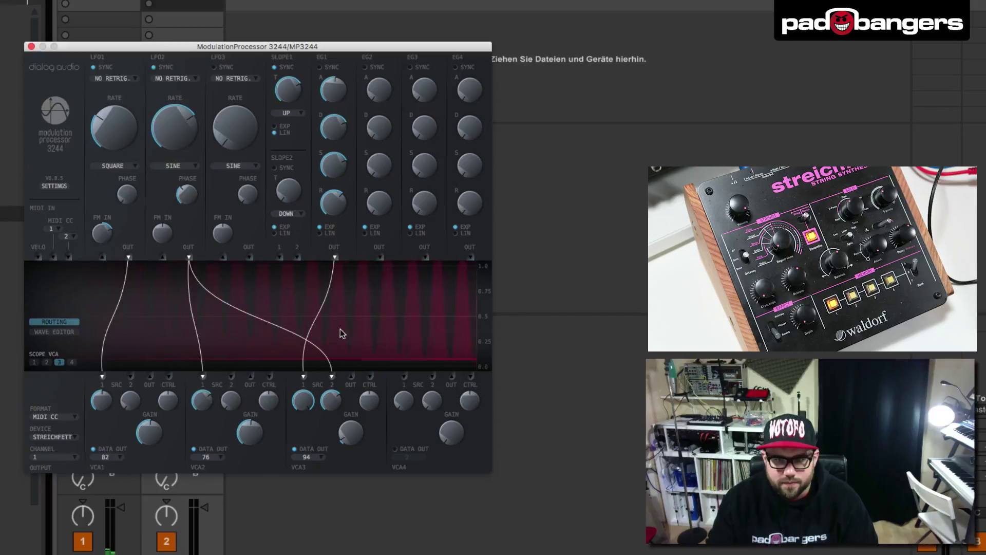
drag(351, 436, 346, 445)
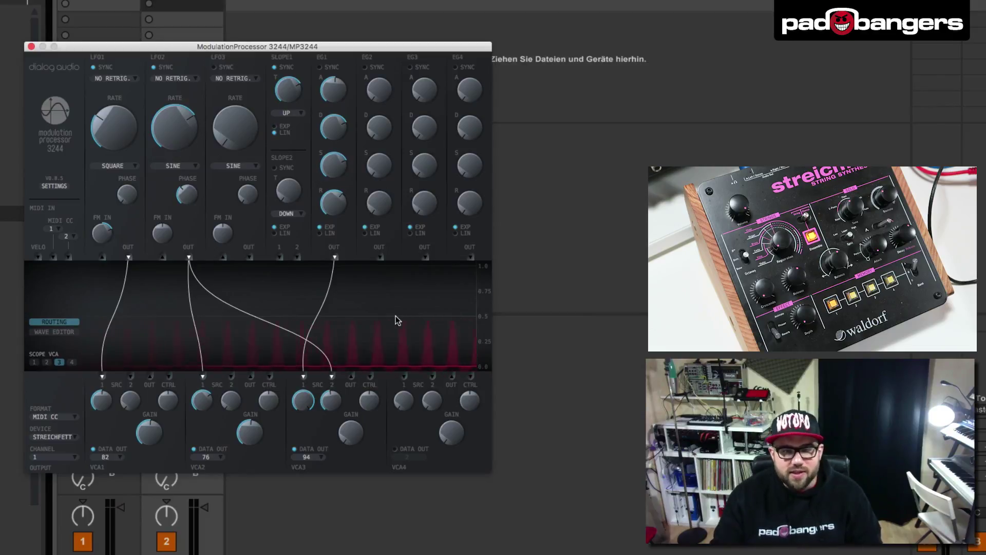
click(525, 378)
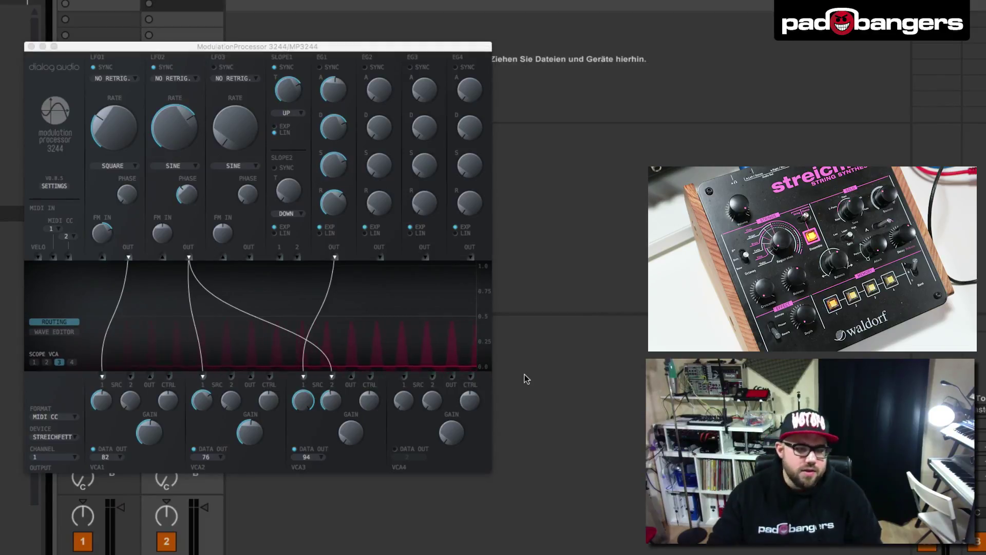